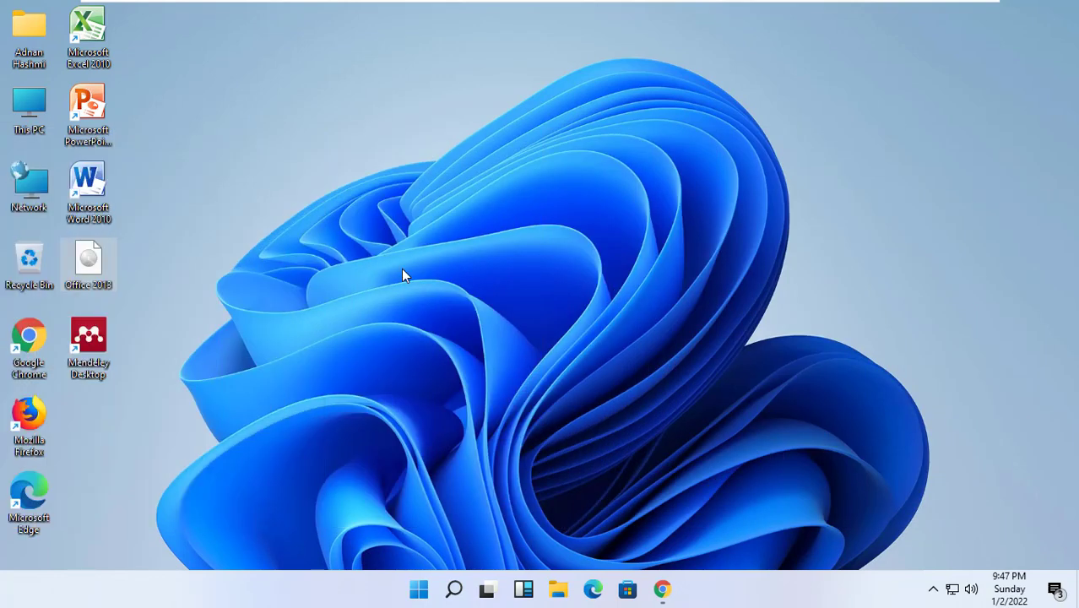
- Switch to Chrome, search for "google" in place of the current address, and open the Google homepage
{"action": "left_click", "coordinate": [662, 588]}
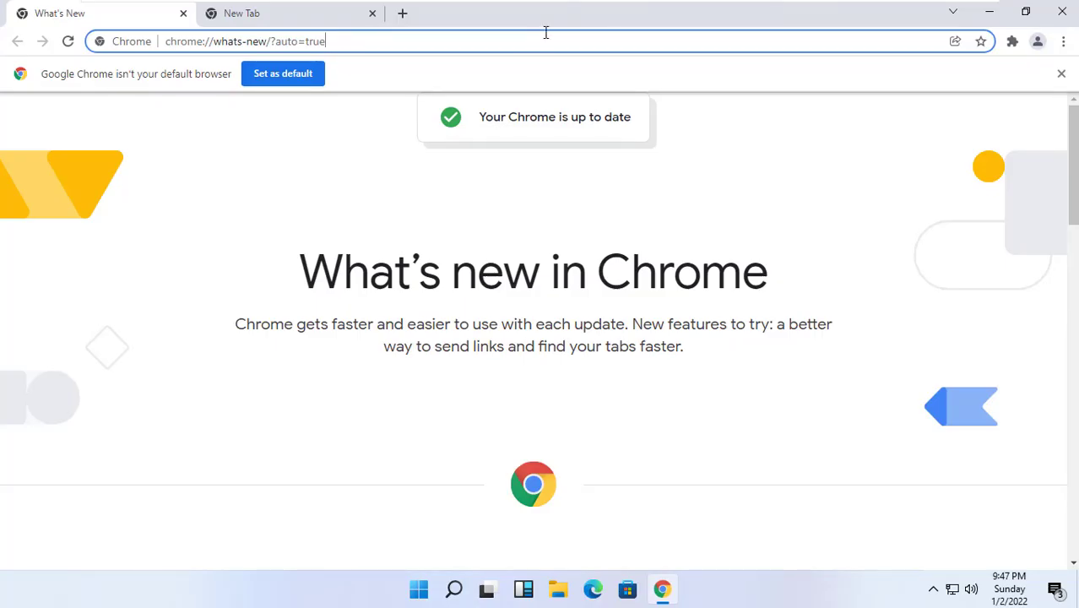
{"action": "key", "text": "BackSpace"}
{"action": "key", "text": "BackSpace"}
{"action": "key", "text": "BackSpace"}
{"action": "key", "text": "BackSpace"}
{"action": "key", "text": "BackSpace"}
{"action": "key", "text": "BackSpace"}
{"action": "key", "text": "BackSpace"}
{"action": "key", "text": "BackSpace"}
{"action": "key", "text": "BackSpace"}
{"action": "key", "text": "BackSpace"}
{"action": "key", "text": "BackSpace"}
{"action": "key", "text": "BackSpace"}
{"action": "key", "text": "BackSpace"}
{"action": "key", "text": "BackSpace"}
{"action": "key", "text": "BackSpace"}
{"action": "key", "text": "BackSpace"}
{"action": "key", "text": "BackSpace"}
{"action": "key", "text": "BackSpace"}
{"action": "key", "text": "BackSpace"}
{"action": "key", "text": "BackSpace"}
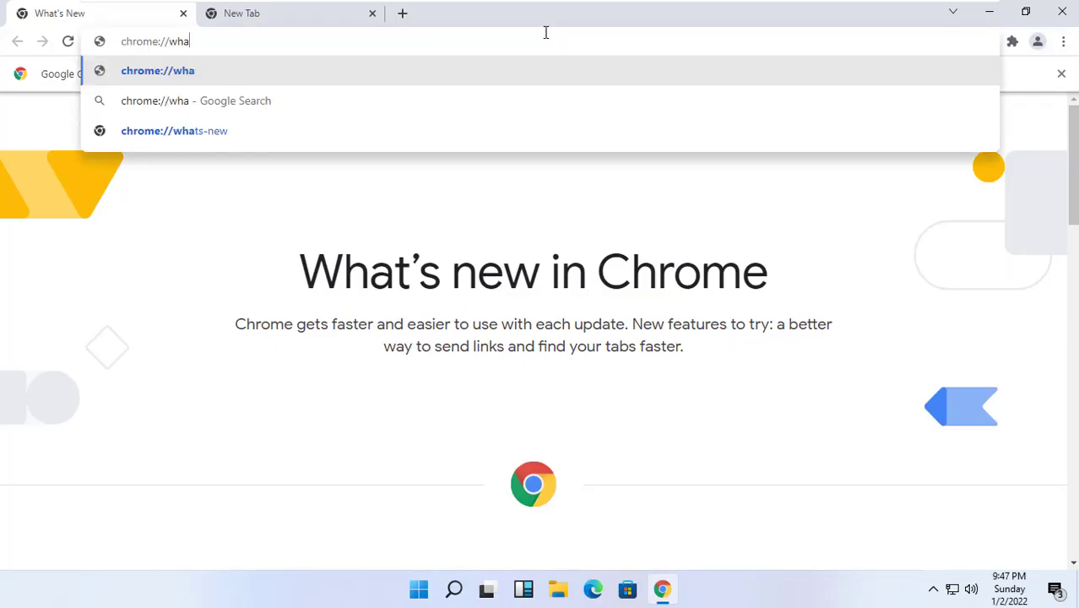
{"action": "type", "text": "google"}
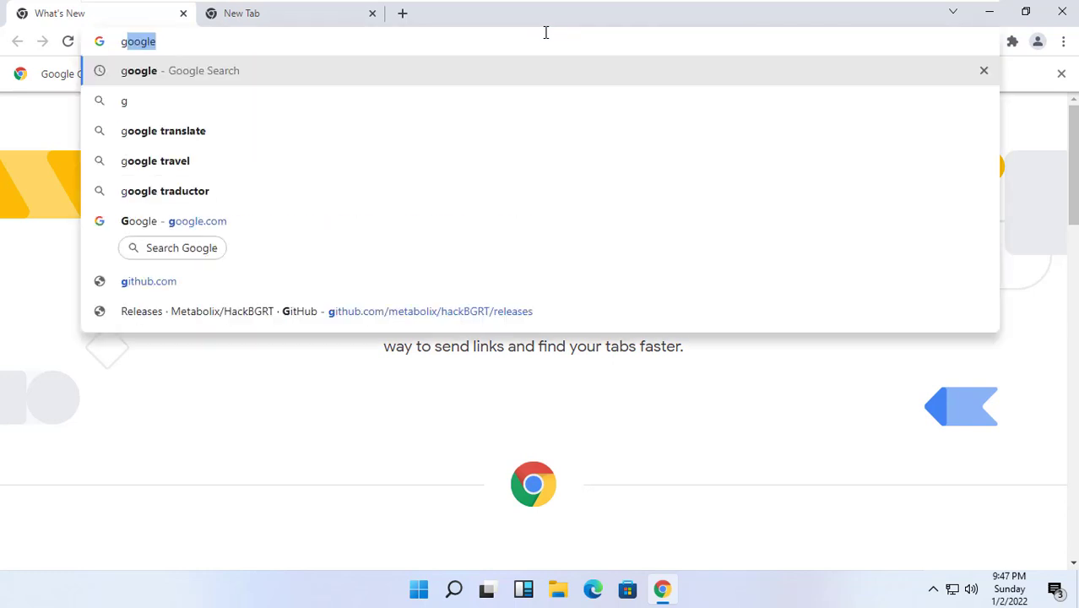
{"action": "key", "text": "Return"}
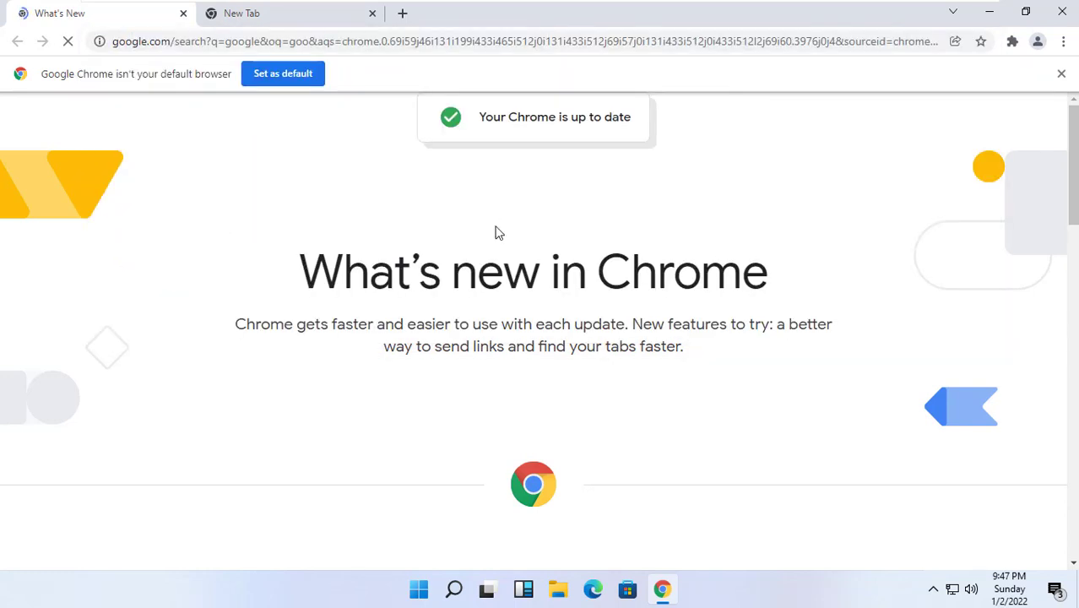
{"action": "left_click", "coordinate": [173, 233]}
- Search Google for "portable apps"
{"action": "left_click", "coordinate": [373, 212]}
{"action": "type", "text": "poartable a"}
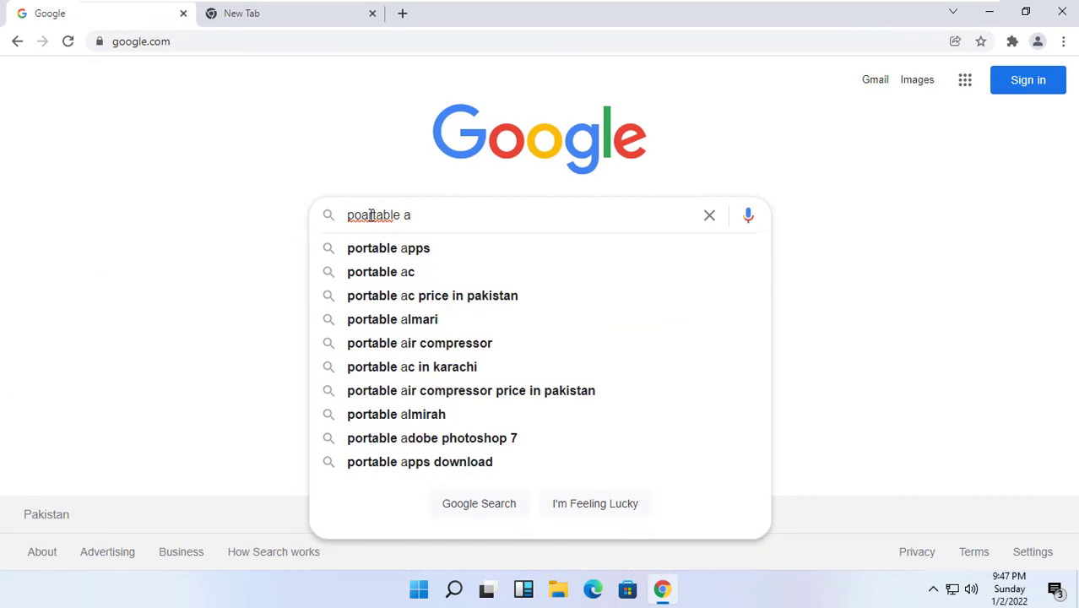
{"action": "key", "text": "Down"}
{"action": "key", "text": "Return"}
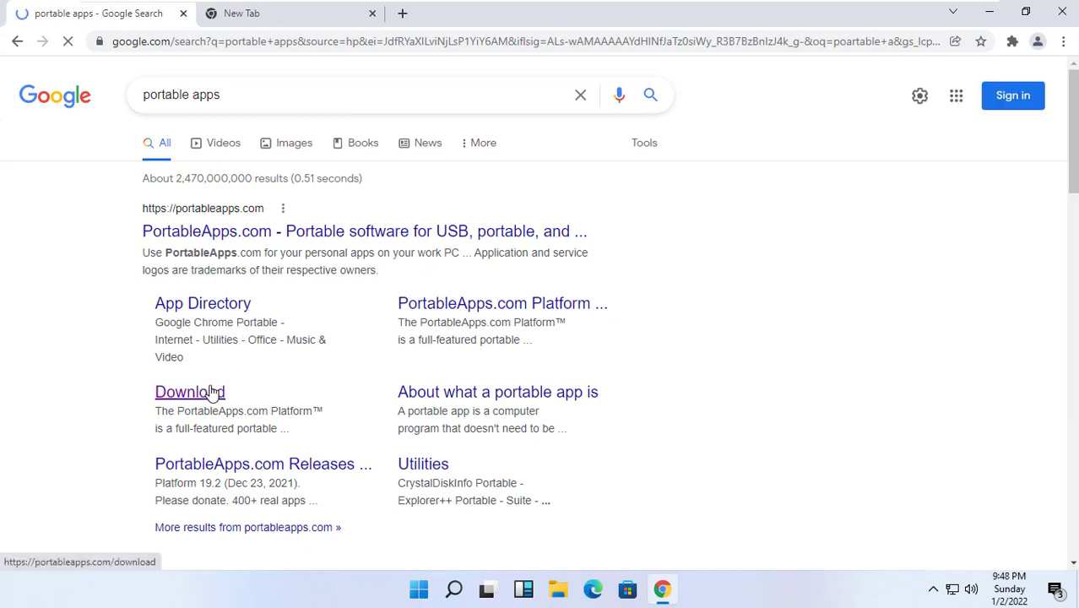
- Open the PortableApps.com Download page from the search results and download the Platform 19.2 installer from PortableApps.com
{"action": "left_click", "coordinate": [196, 390]}
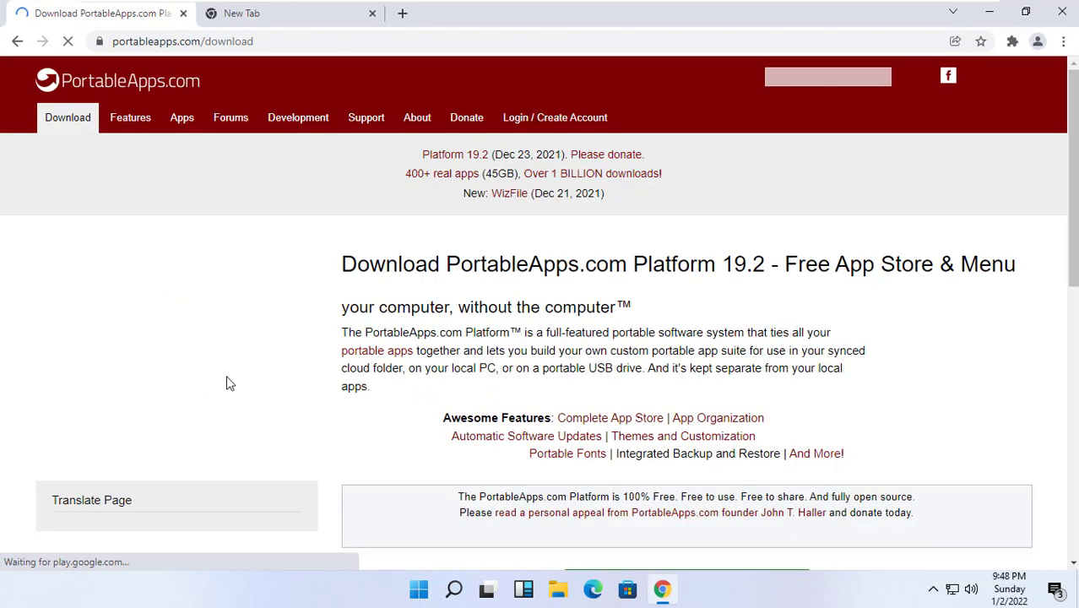
{"action": "scroll", "coordinate": [603, 343], "scroll_direction": "down", "scroll_amount": 2}
{"action": "scroll", "coordinate": [603, 343], "scroll_direction": "down", "scroll_amount": 1}
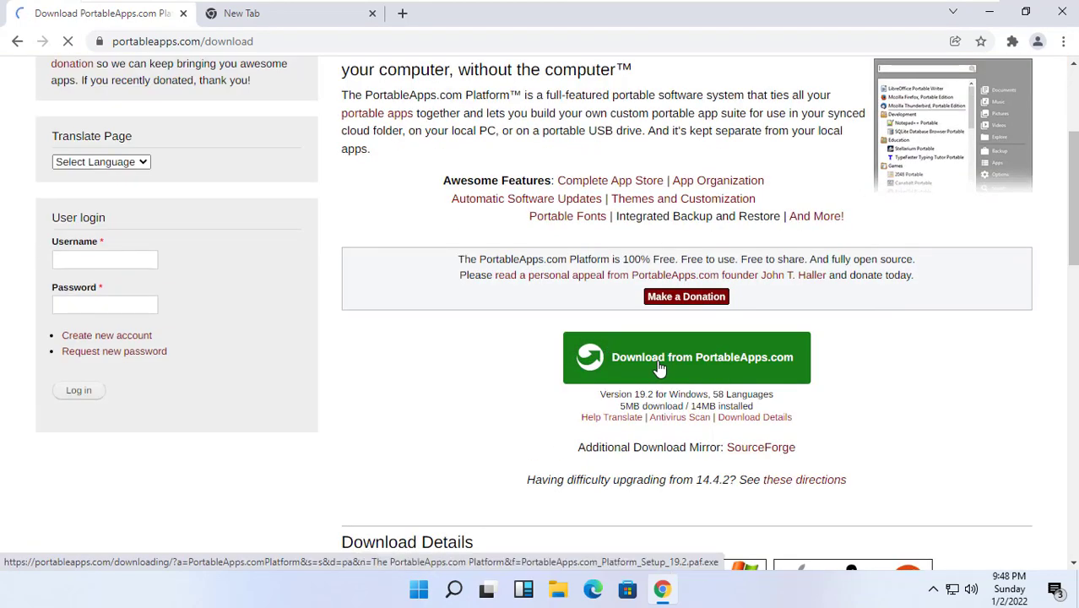
{"action": "left_click", "coordinate": [660, 368]}
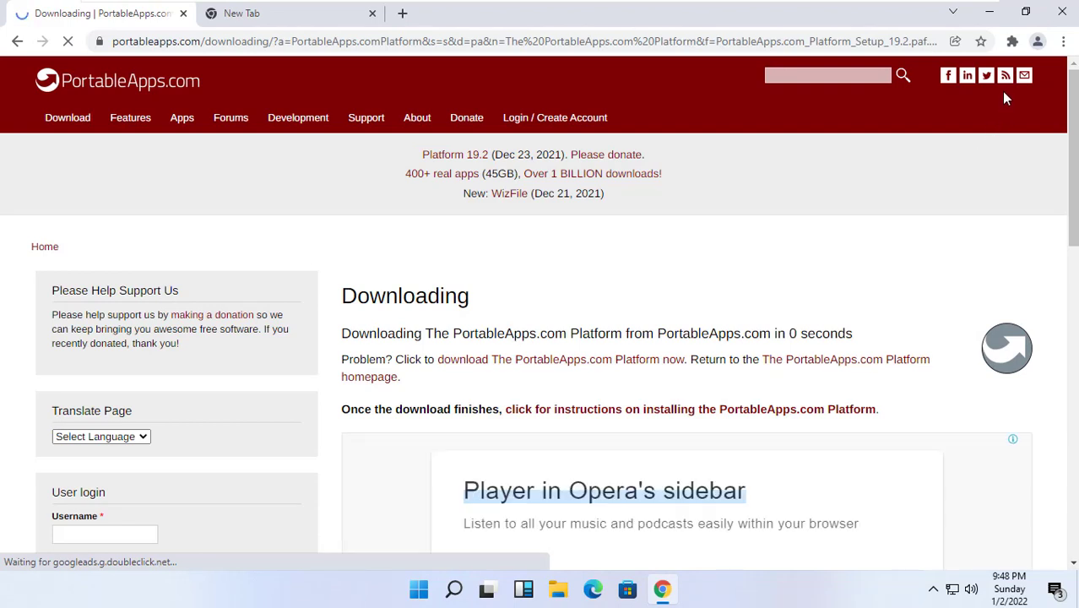
- Run PortableApps.com_Platform_Setup_19.2.paf from the Downloads folder and accept English as the installer language
{"action": "left_click", "coordinate": [993, 14]}
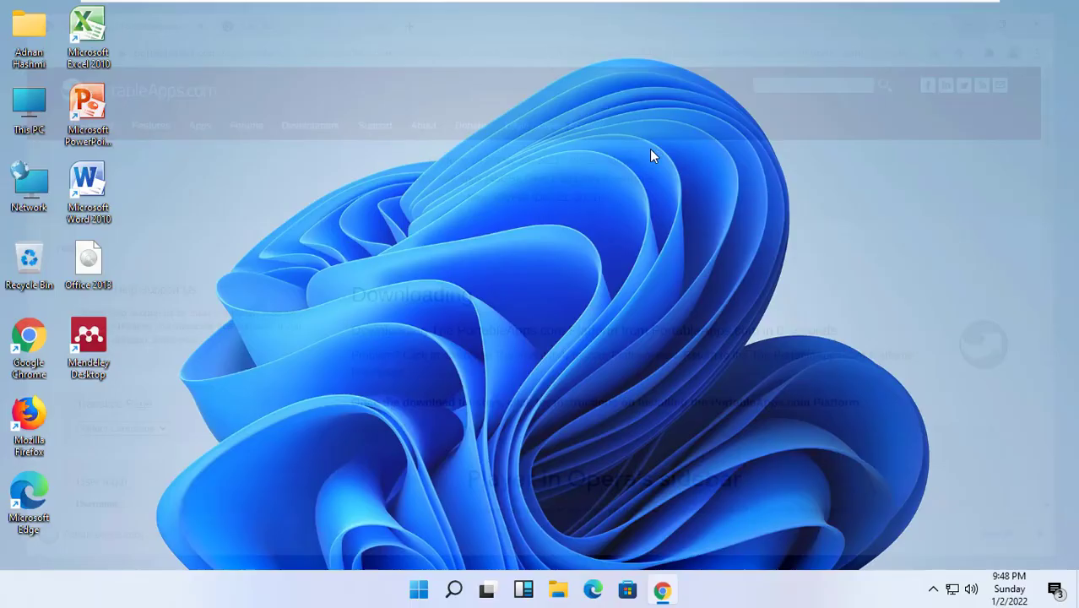
{"action": "double_click", "coordinate": [15, 33]}
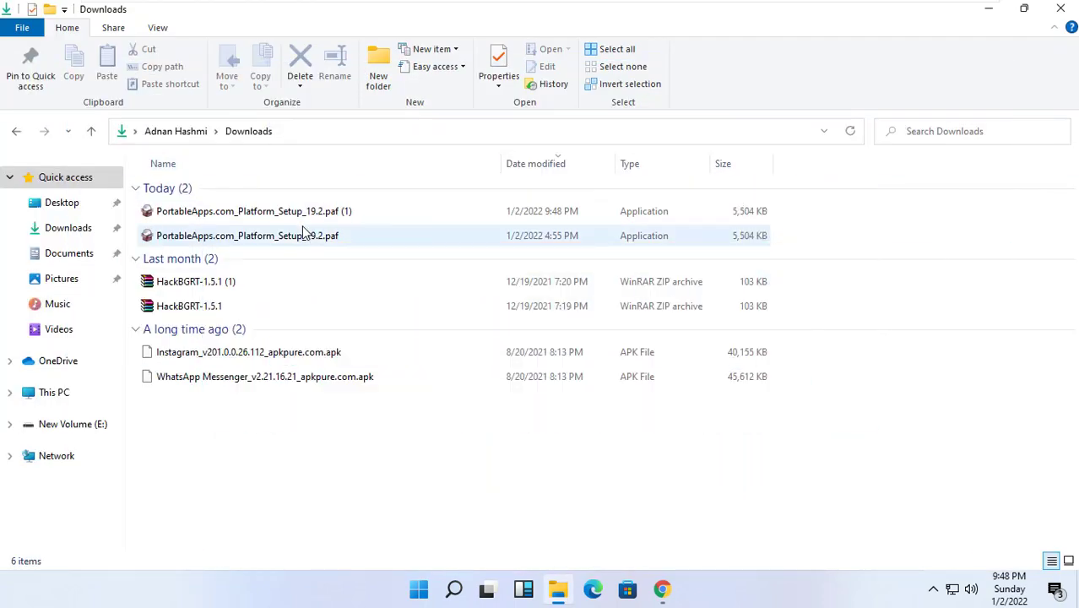
{"action": "left_click", "coordinate": [303, 234]}
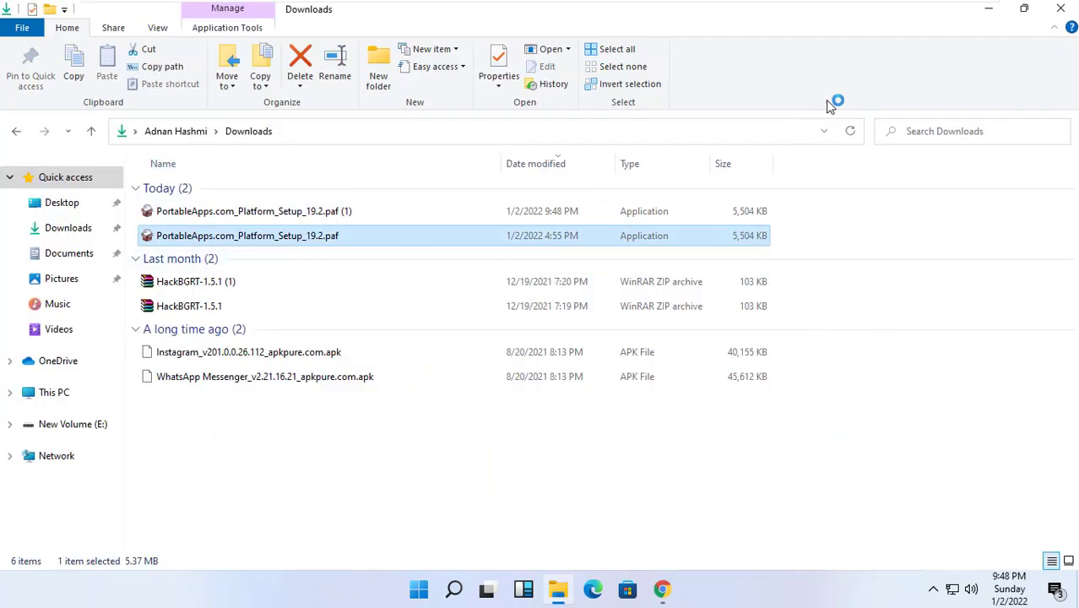
{"action": "left_click", "coordinate": [988, 11]}
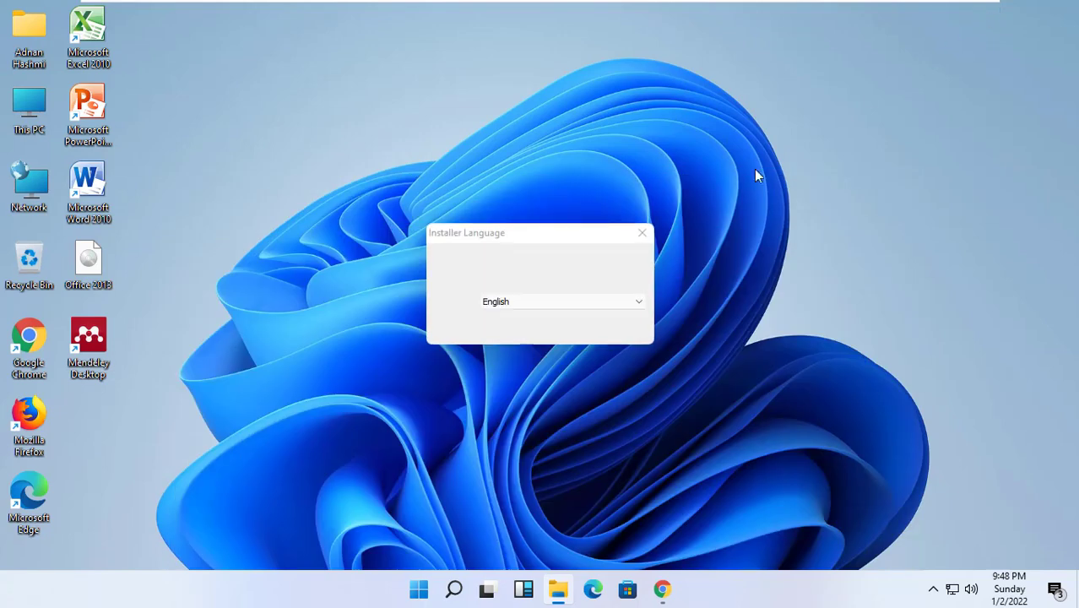
{"action": "left_click", "coordinate": [546, 329]}
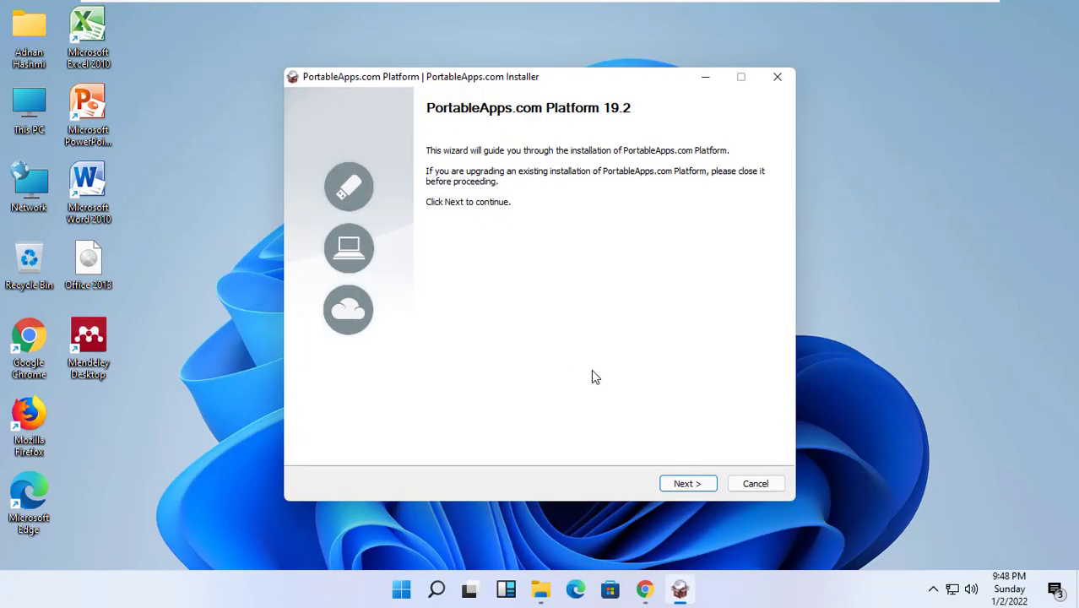
- Accept the PortableApps.com license agreement and choose a New Install of type "Portable - install to a portable device"
{"action": "left_click", "coordinate": [688, 484]}
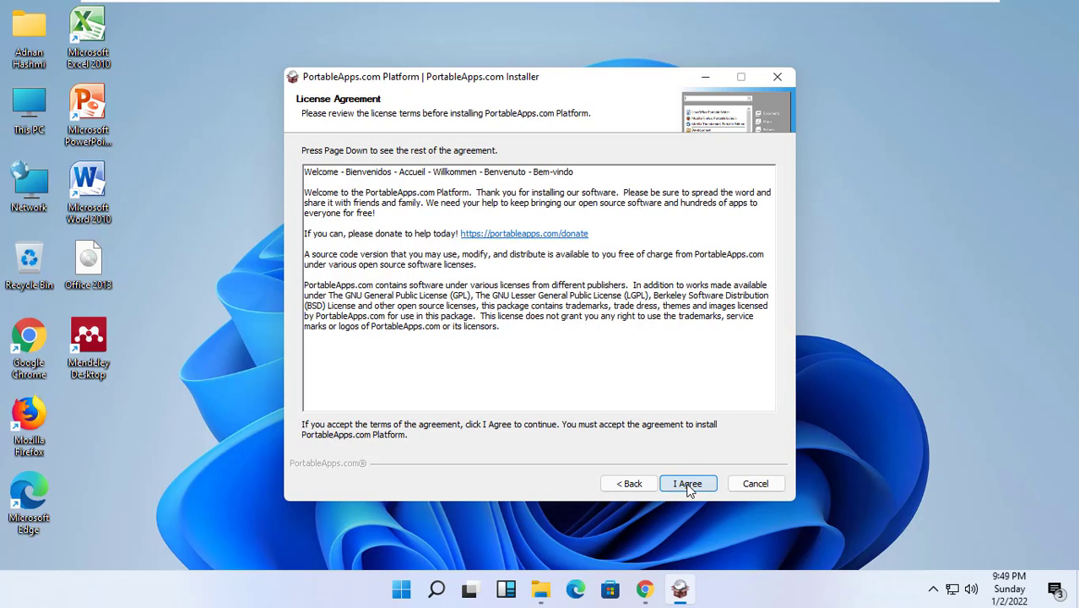
{"action": "left_click", "coordinate": [688, 484]}
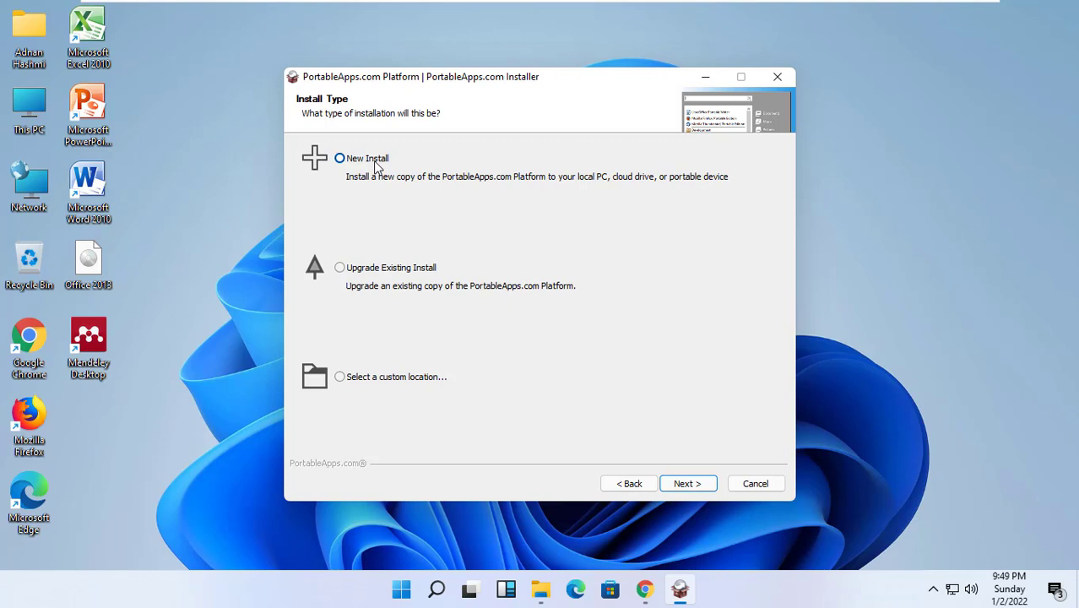
{"action": "left_click", "coordinate": [686, 486]}
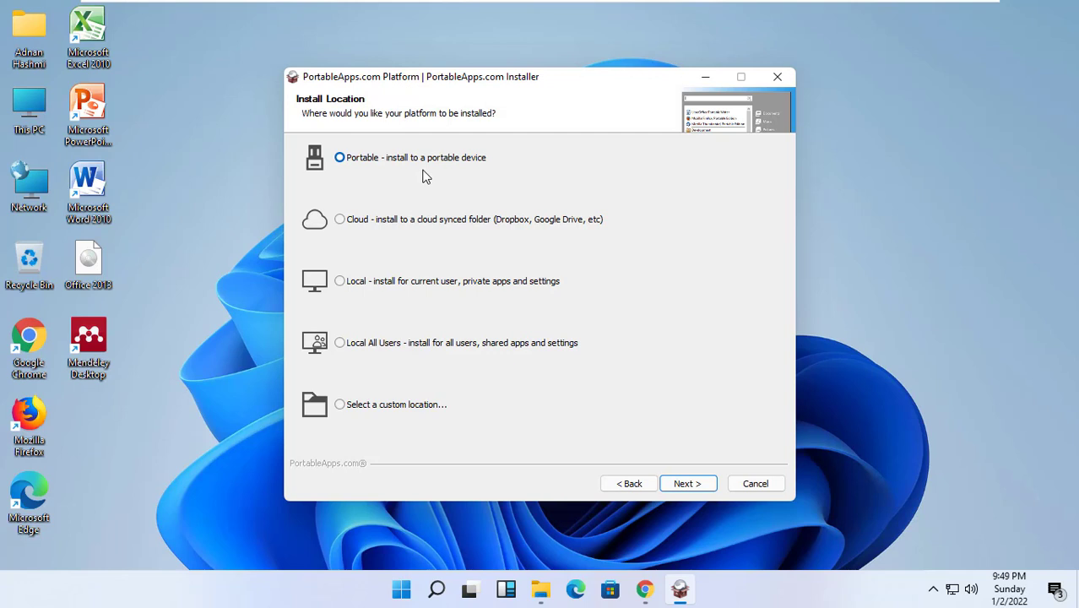
{"action": "left_click", "coordinate": [698, 484]}
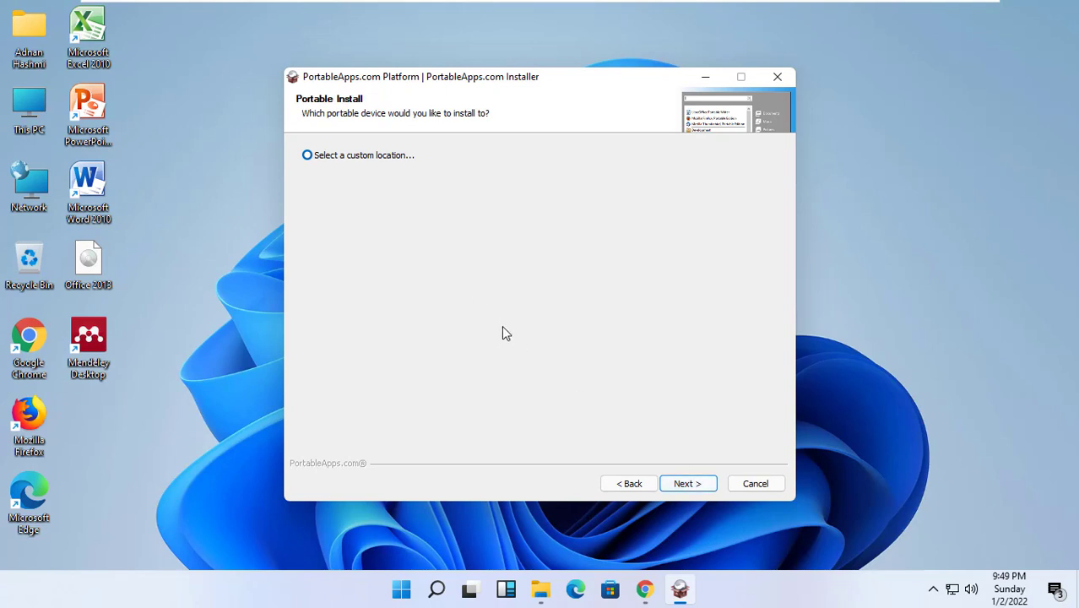
- Choose a custom install location and set the destination folder to New Volume (E:)
{"action": "left_click", "coordinate": [372, 162]}
{"action": "left_click", "coordinate": [694, 485]}
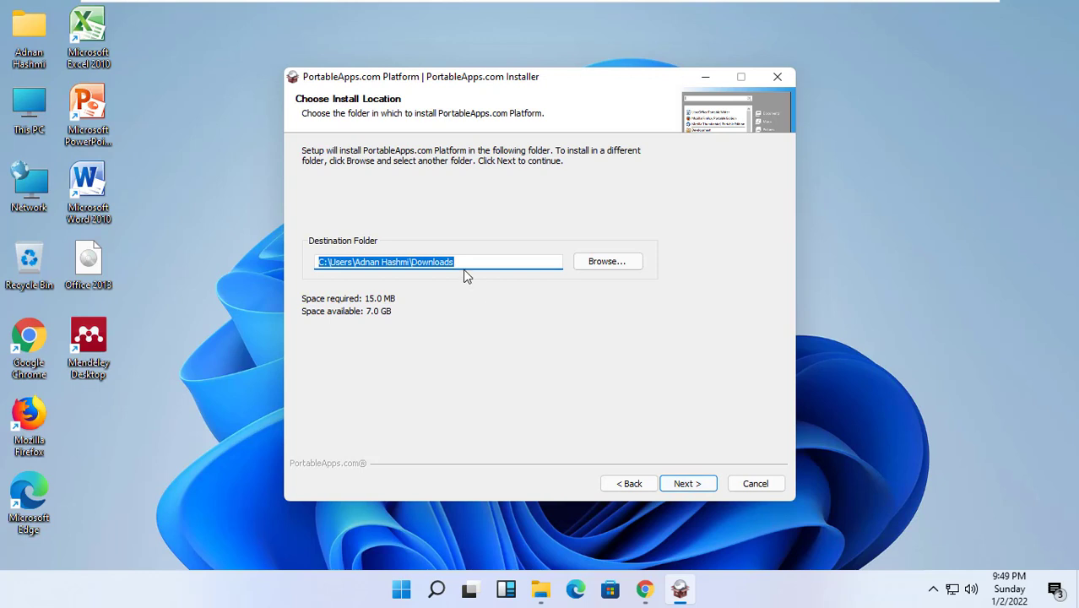
{"action": "left_click", "coordinate": [619, 261]}
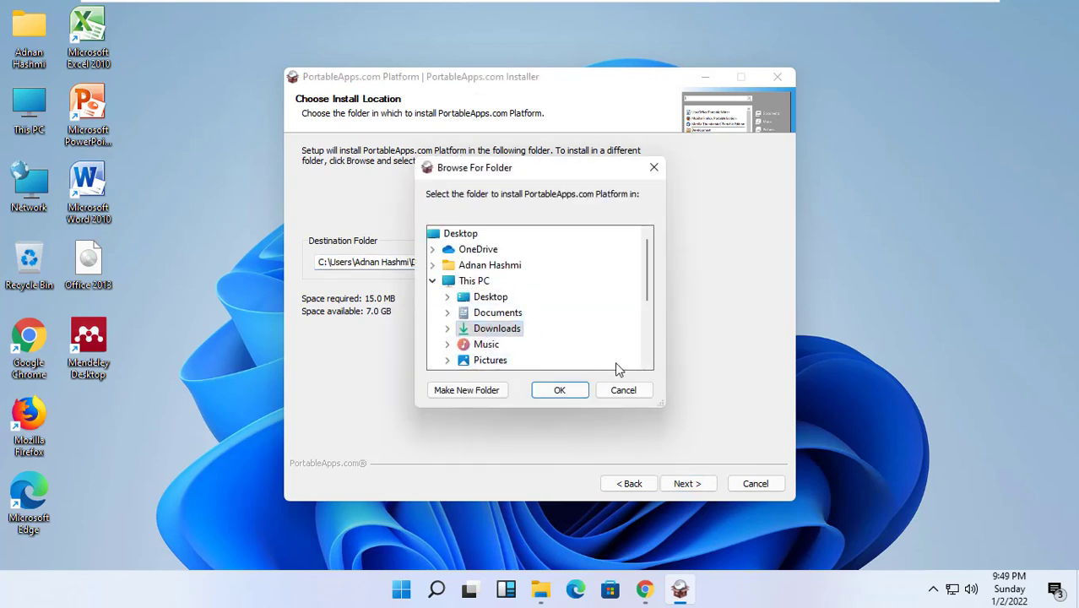
{"action": "scroll", "coordinate": [650, 313], "scroll_direction": "down", "scroll_amount": 1}
{"action": "scroll", "coordinate": [650, 325], "scroll_direction": "down", "scroll_amount": 1}
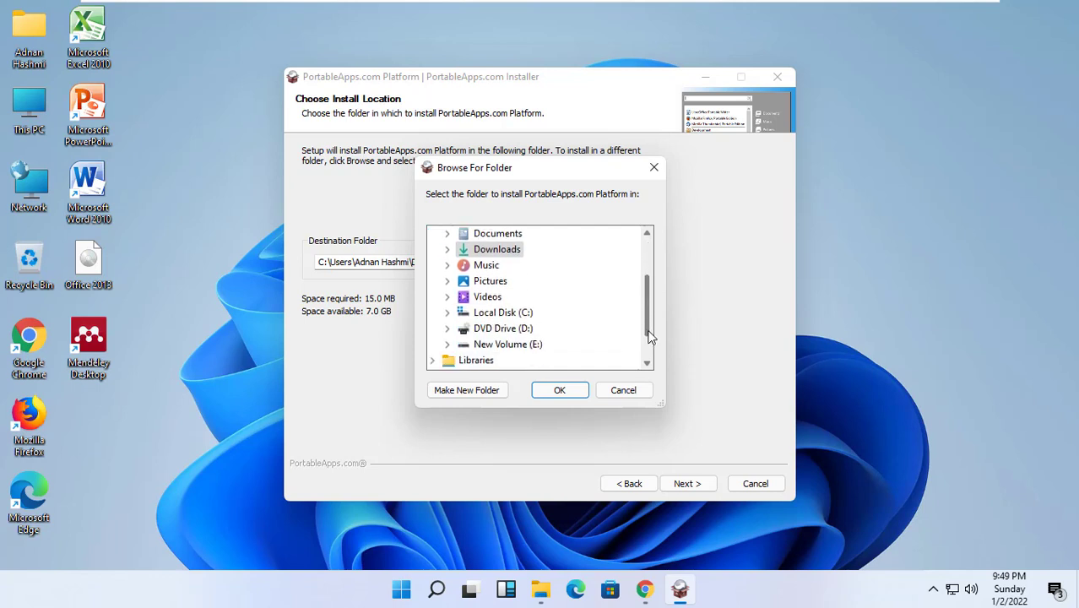
{"action": "left_click", "coordinate": [541, 343]}
{"action": "left_click", "coordinate": [560, 390]}
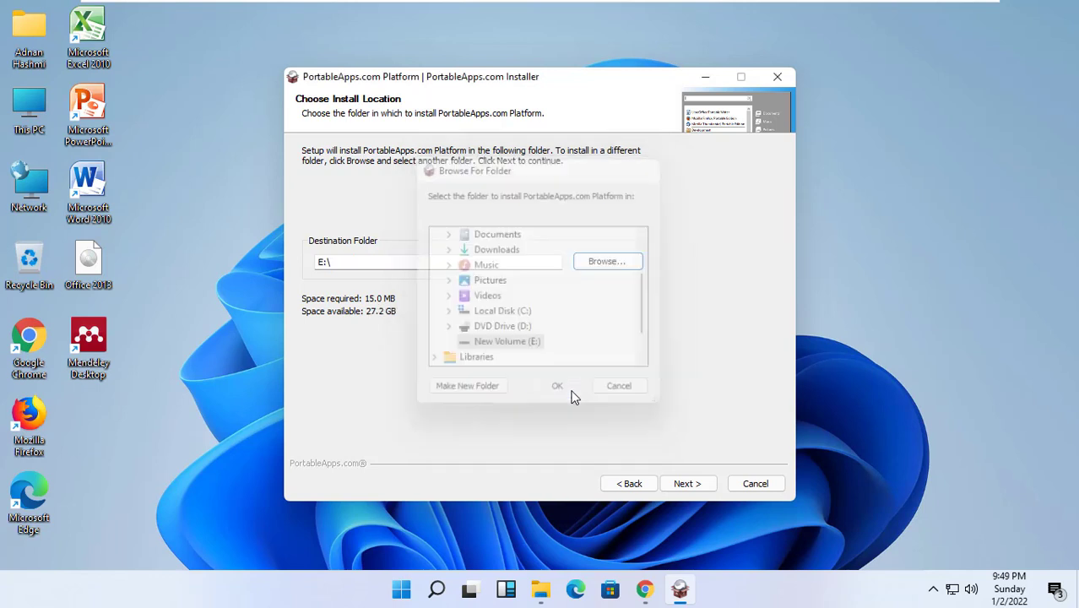
{"action": "left_click", "coordinate": [689, 487]}
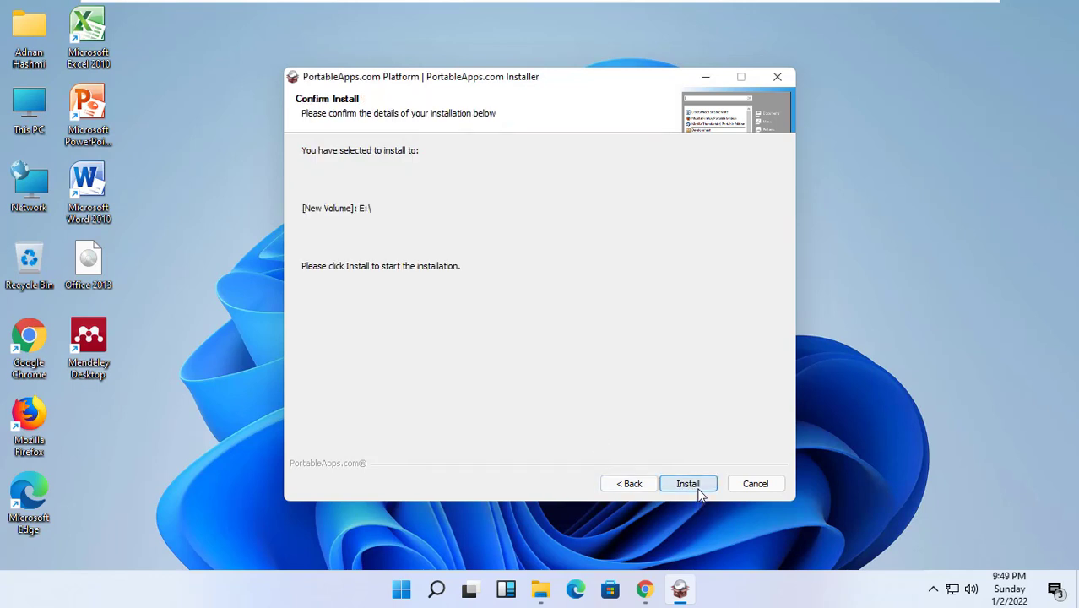
- Install the PortableApps.com Platform, finish setup with the platform set to run, and close its About window
{"action": "left_click", "coordinate": [694, 486]}
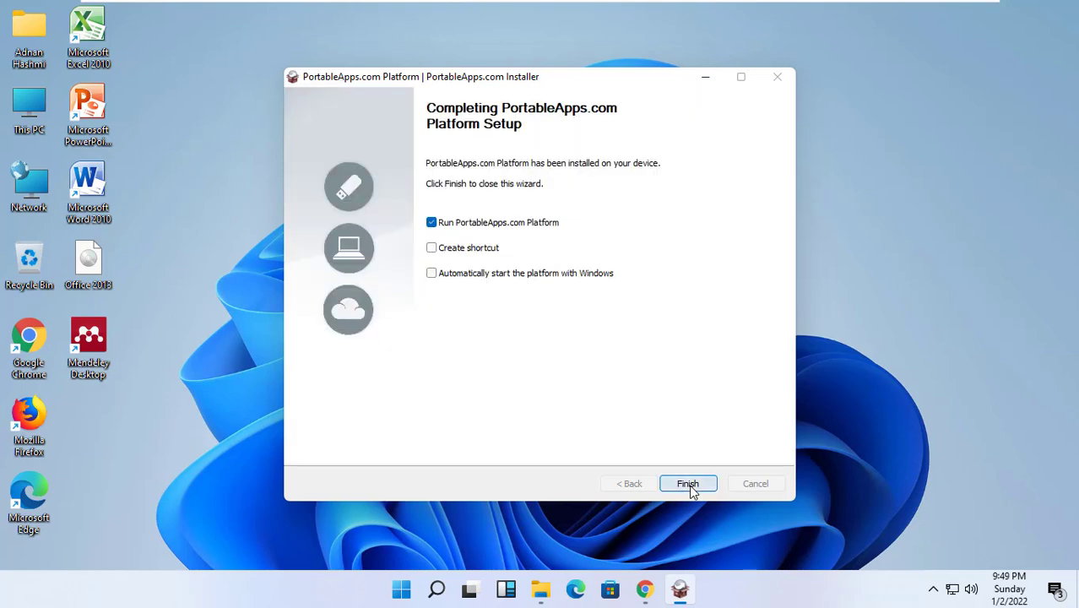
{"action": "left_click", "coordinate": [688, 485]}
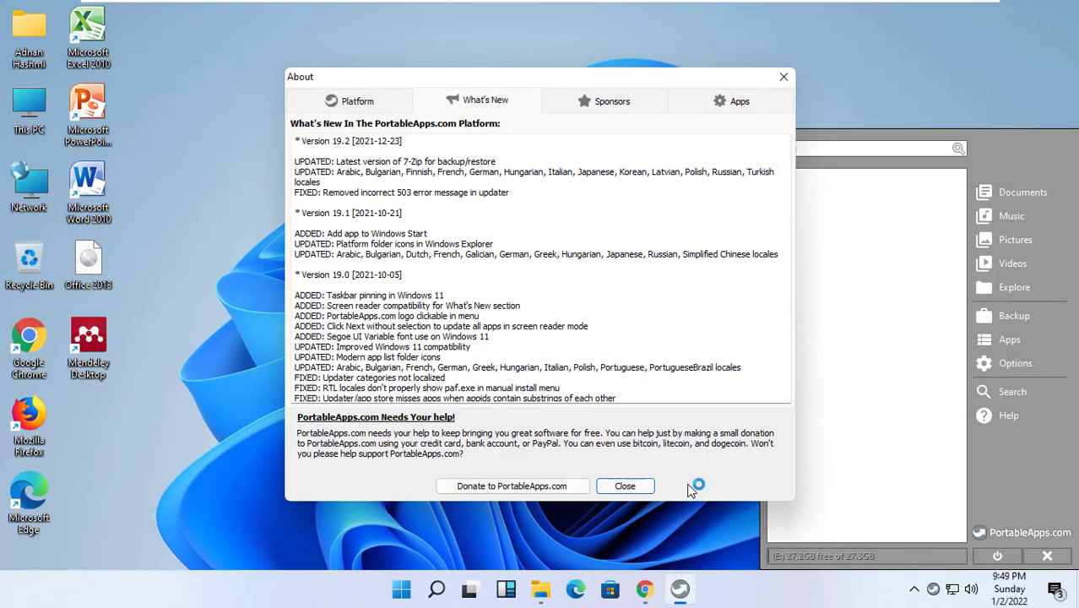
{"action": "left_click", "coordinate": [623, 487]}
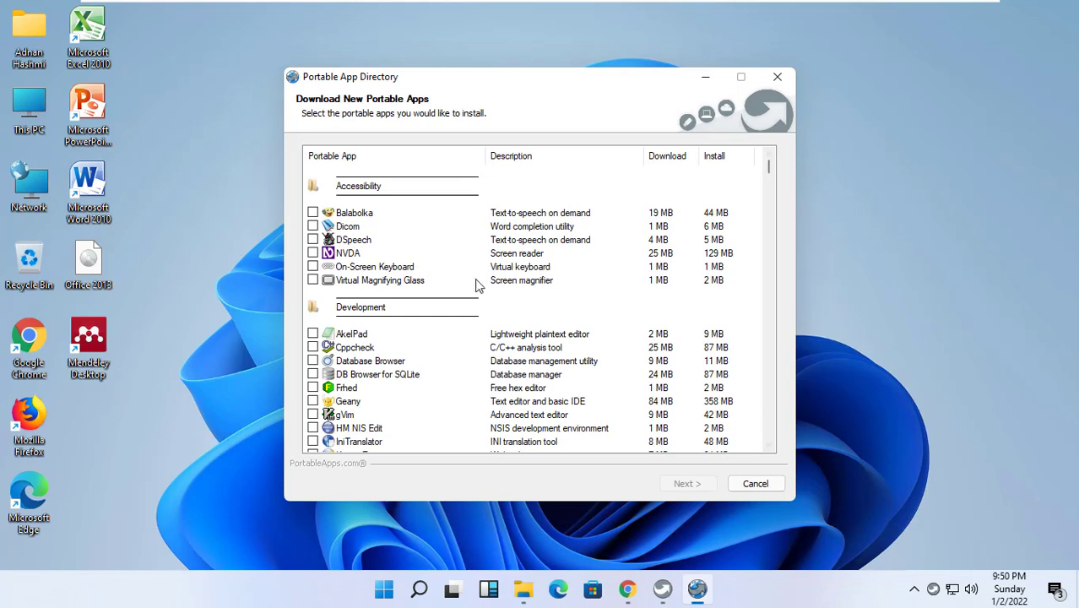
- Select Notepad++ in the Development category of the Portable App Directory for installation
{"action": "scroll", "coordinate": [473, 275], "scroll_direction": "down", "scroll_amount": 3}
{"action": "scroll", "coordinate": [472, 274], "scroll_direction": "up", "scroll_amount": 1}
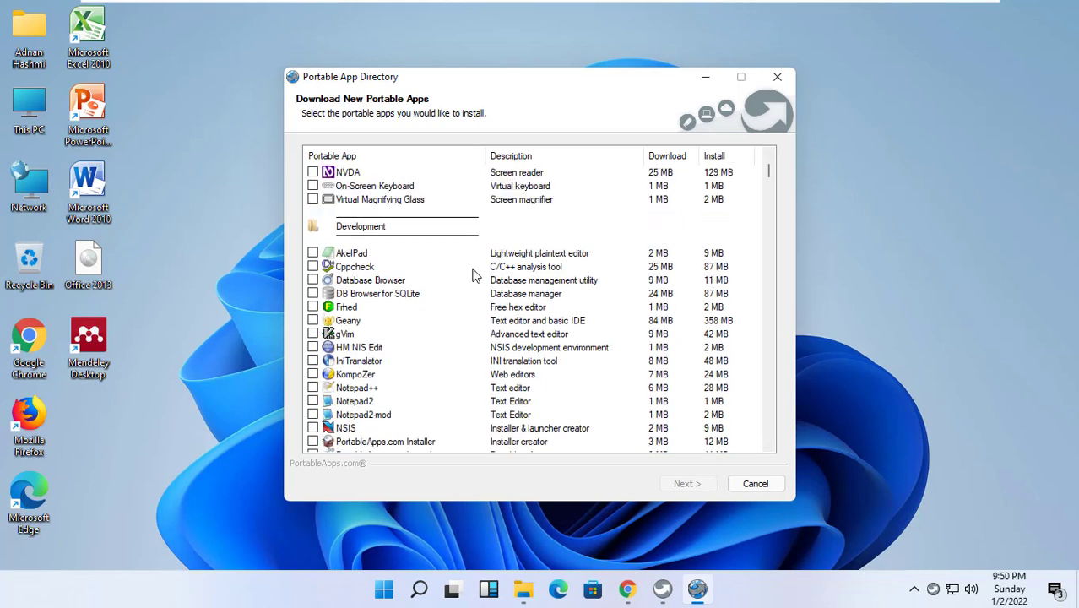
{"action": "scroll", "coordinate": [473, 274], "scroll_direction": "up", "scroll_amount": 2}
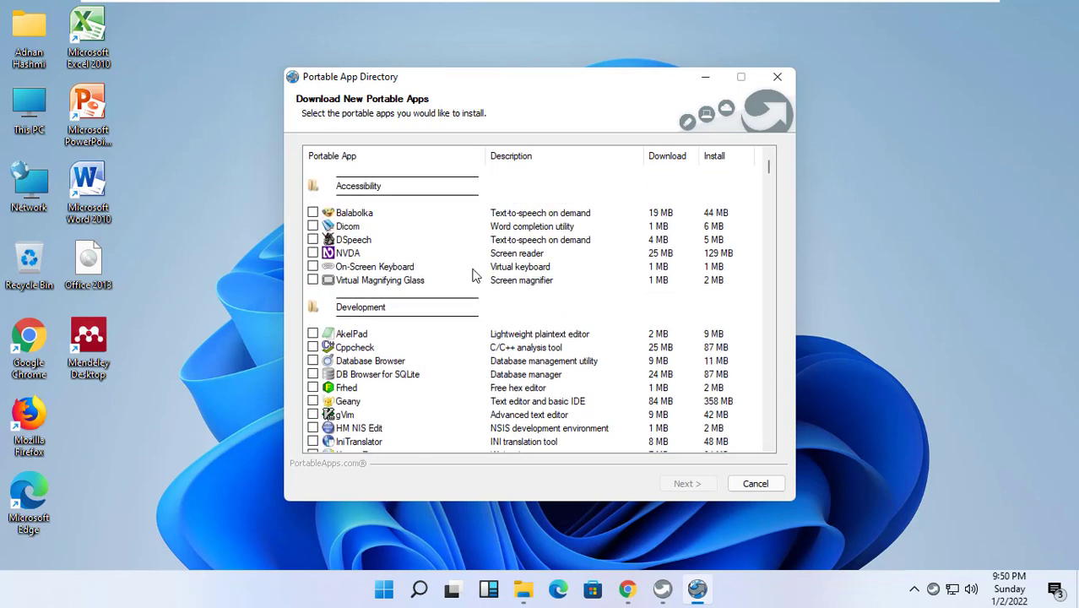
{"action": "scroll", "coordinate": [407, 283], "scroll_direction": "down", "scroll_amount": 3}
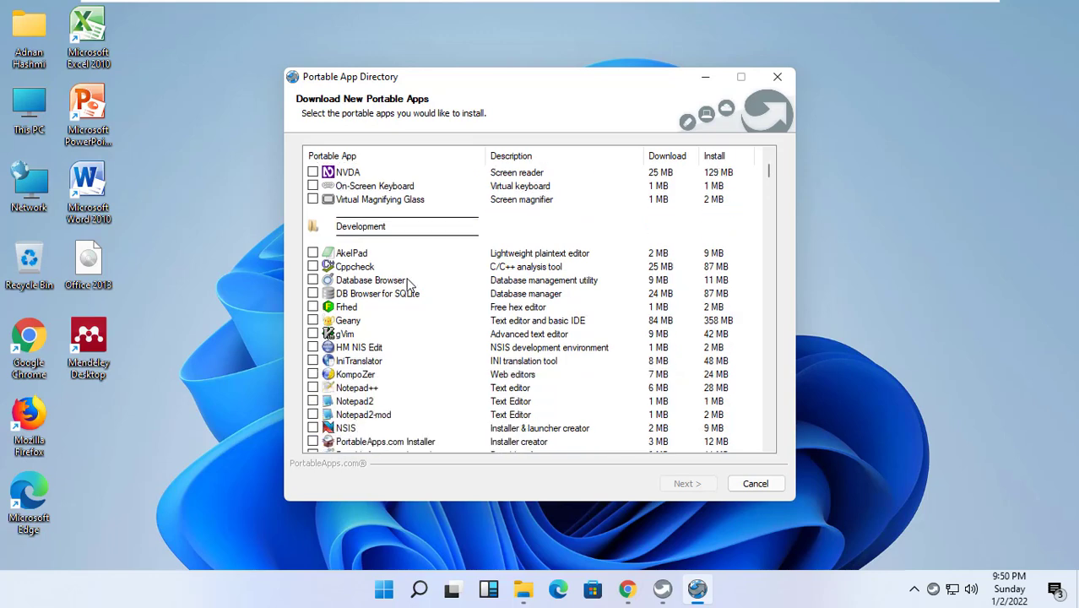
{"action": "left_click", "coordinate": [313, 348]}
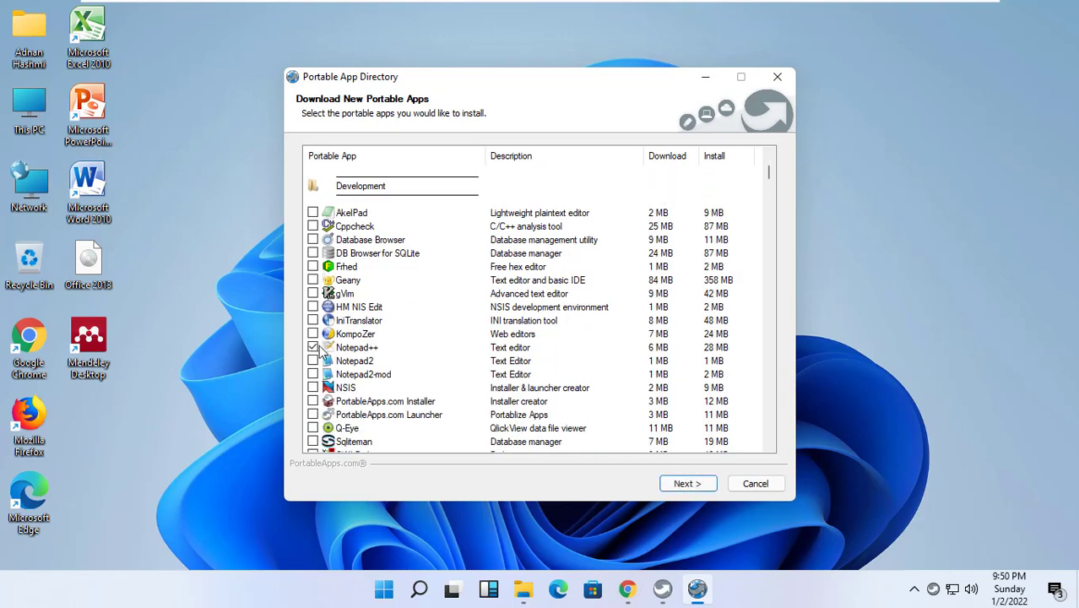
- Browse the app list by category and select Google Chrome in the Internet category for installation
{"action": "scroll", "coordinate": [450, 363], "scroll_direction": "down", "scroll_amount": 15}
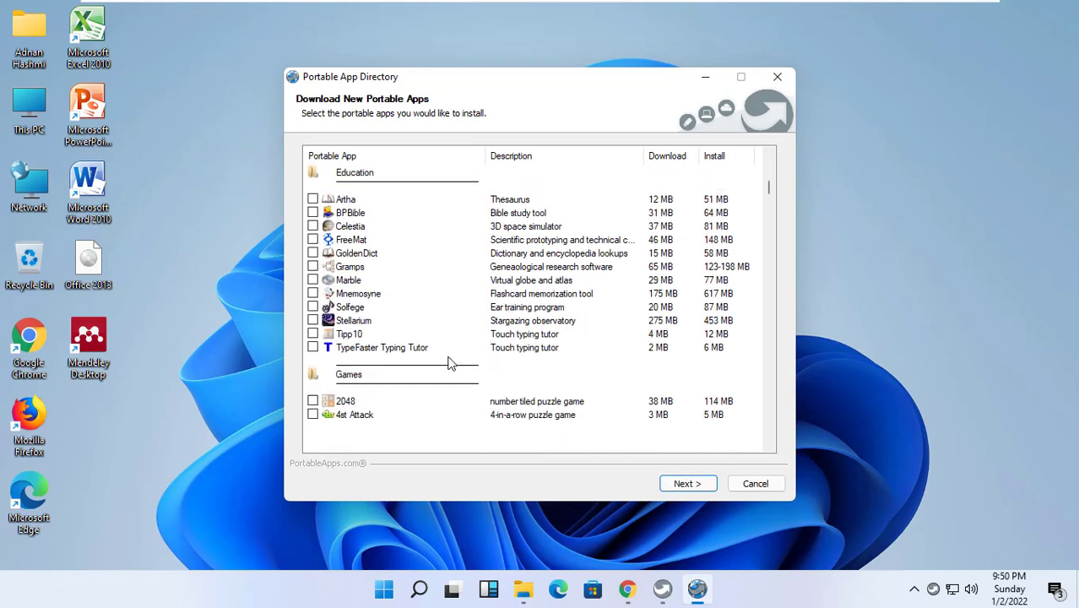
{"action": "scroll", "coordinate": [450, 363], "scroll_direction": "down", "scroll_amount": 14}
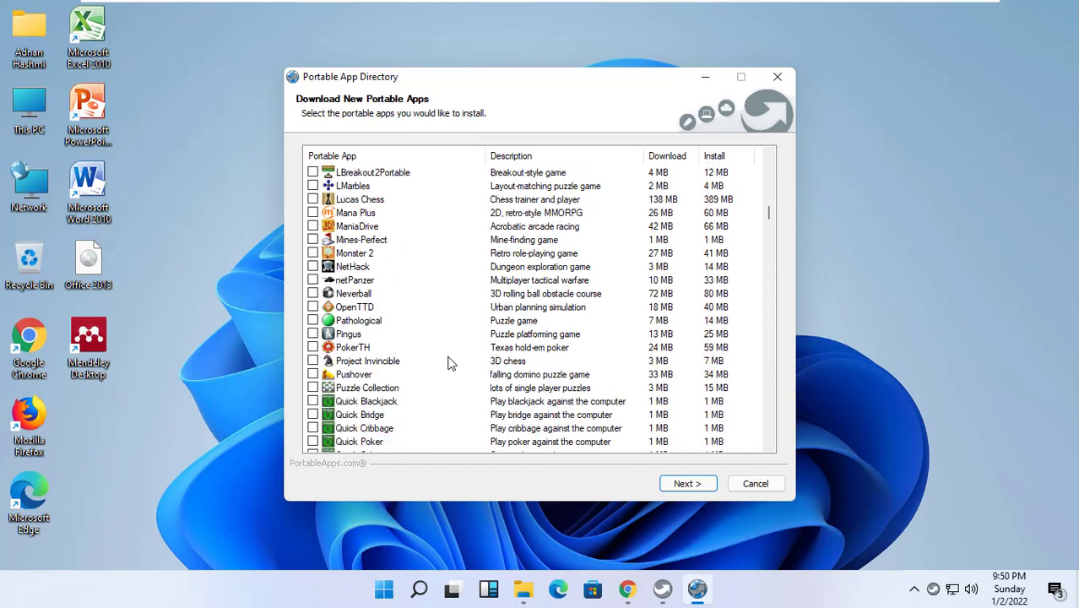
{"action": "scroll", "coordinate": [450, 363], "scroll_direction": "down", "scroll_amount": 3}
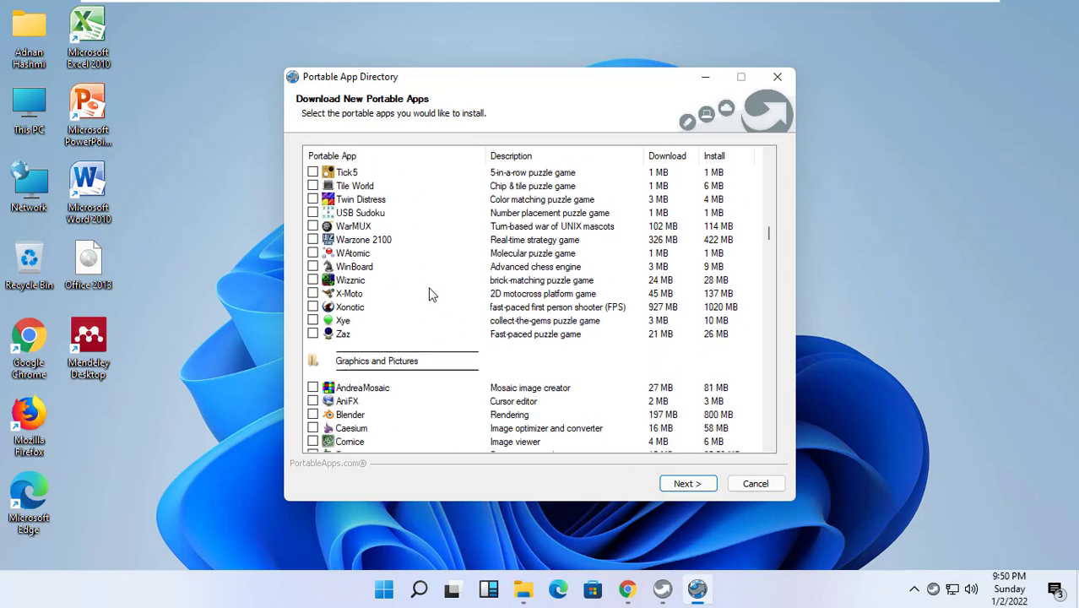
{"action": "scroll", "coordinate": [431, 294], "scroll_direction": "up", "scroll_amount": 10}
{"action": "scroll", "coordinate": [428, 294], "scroll_direction": "up", "scroll_amount": 15}
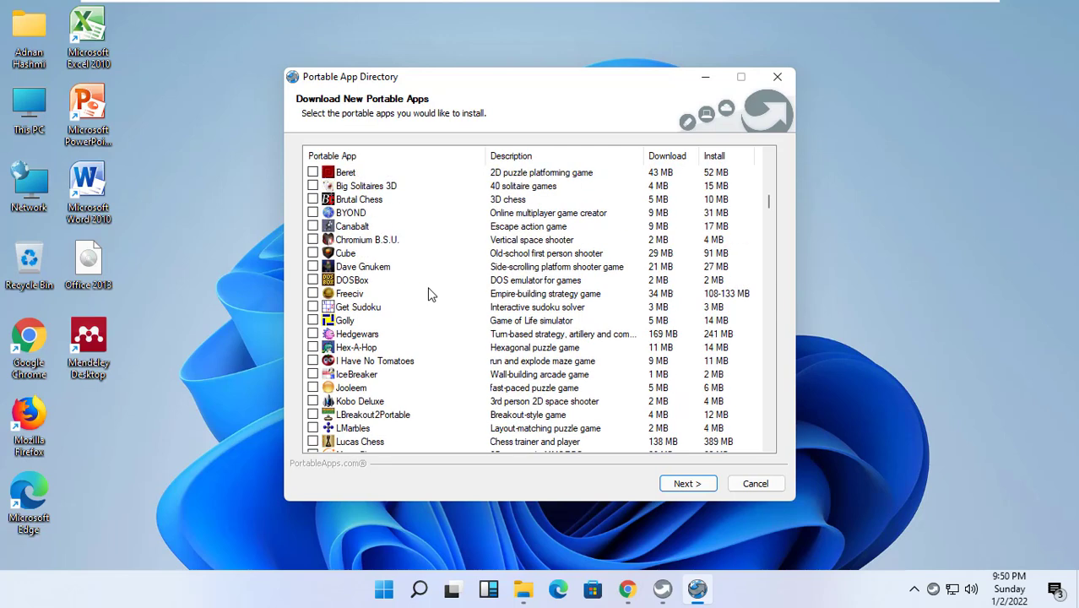
{"action": "scroll", "coordinate": [363, 324], "scroll_direction": "down", "scroll_amount": 10}
{"action": "scroll", "coordinate": [366, 323], "scroll_direction": "down", "scroll_amount": 15}
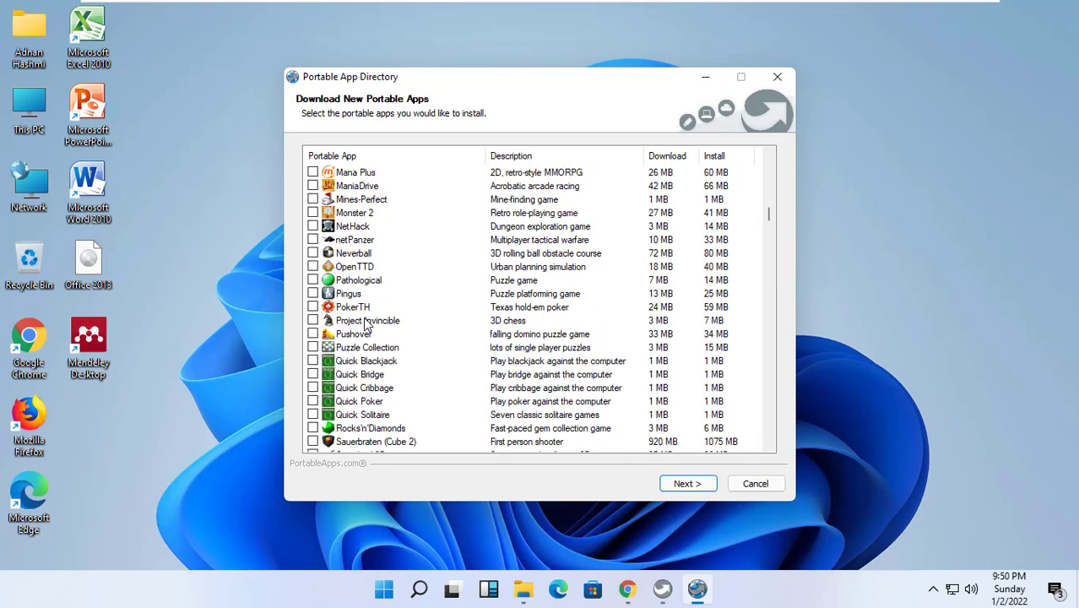
{"action": "scroll", "coordinate": [366, 321], "scroll_direction": "down", "scroll_amount": 2}
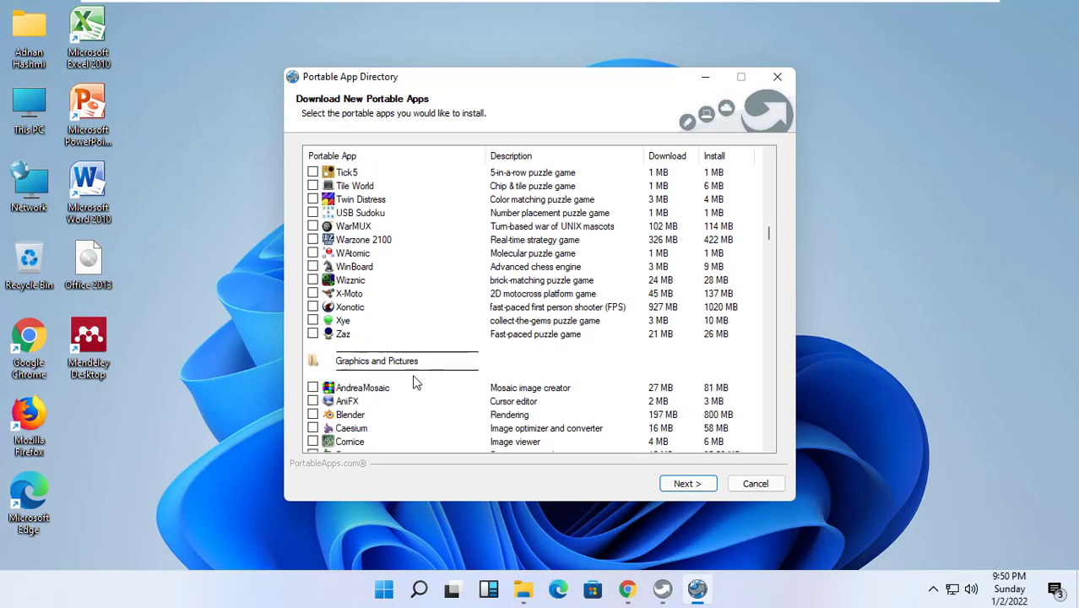
{"action": "scroll", "coordinate": [422, 381], "scroll_direction": "down", "scroll_amount": 4}
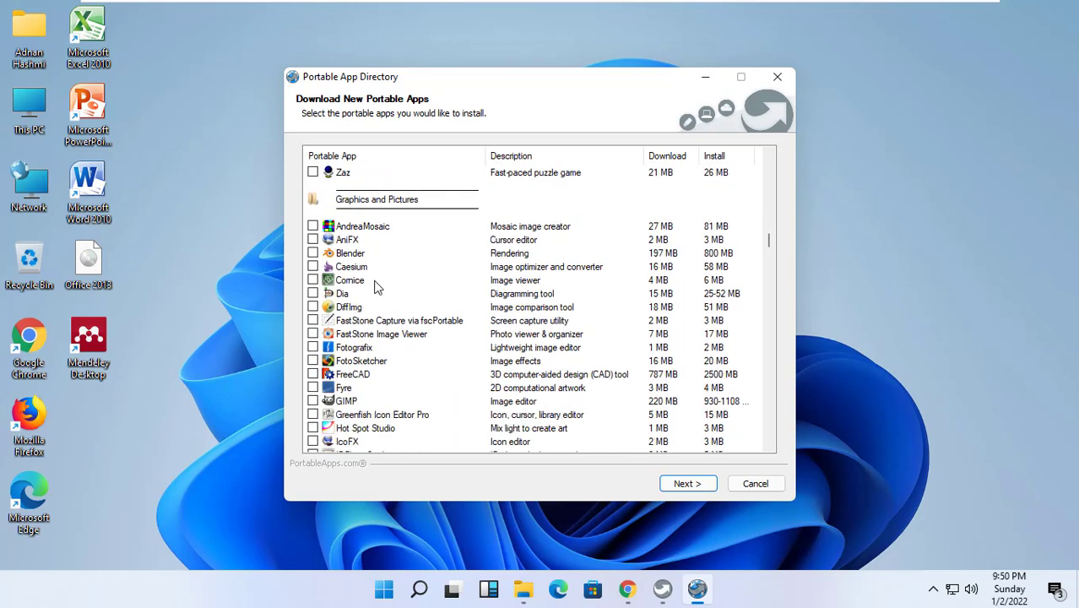
{"action": "scroll", "coordinate": [390, 397], "scroll_direction": "down", "scroll_amount": 2}
{"action": "scroll", "coordinate": [387, 385], "scroll_direction": "down", "scroll_amount": 5}
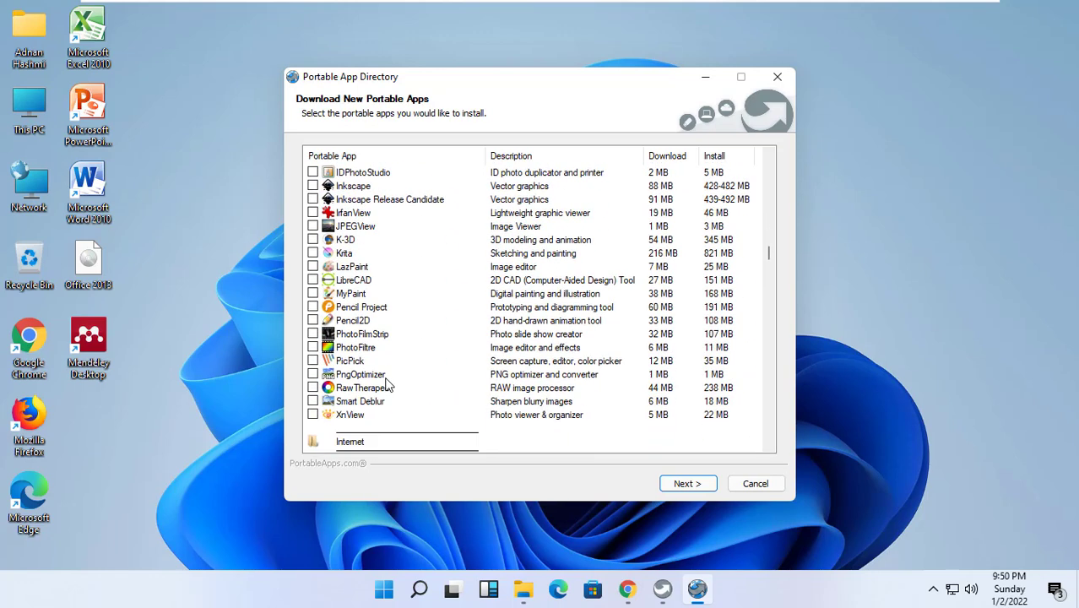
{"action": "scroll", "coordinate": [387, 384], "scroll_direction": "down", "scroll_amount": 4}
{"action": "scroll", "coordinate": [385, 373], "scroll_direction": "down", "scroll_amount": 3}
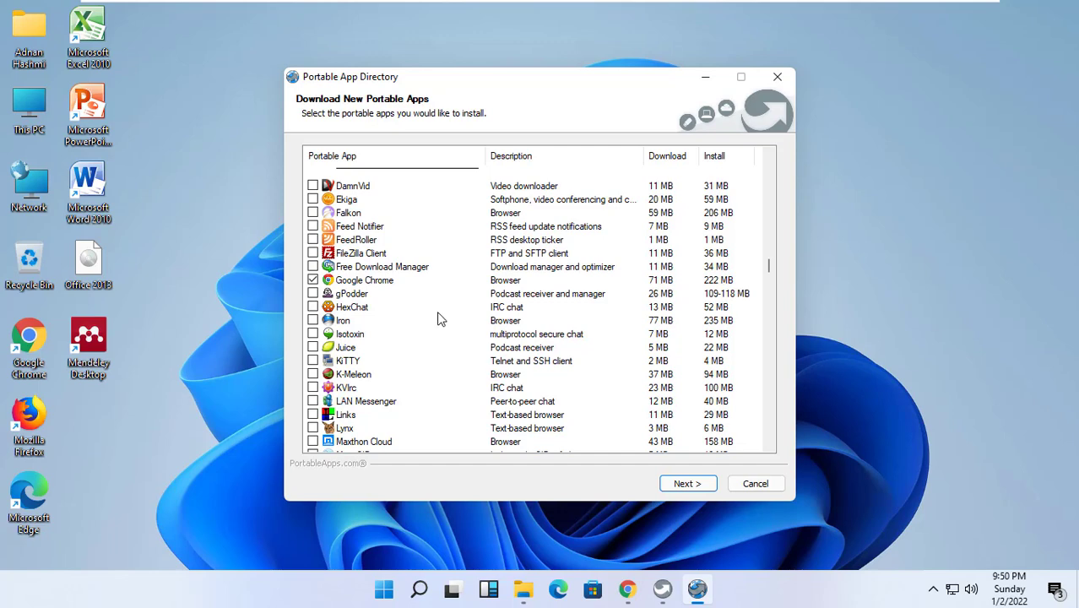
- Install the selected portable apps, accept the Google Chrome Portable license agreement, and finish the Portable App Directory wizard
{"action": "scroll", "coordinate": [439, 312], "scroll_direction": "down", "scroll_amount": 4}
{"action": "scroll", "coordinate": [438, 319], "scroll_direction": "down", "scroll_amount": 15}
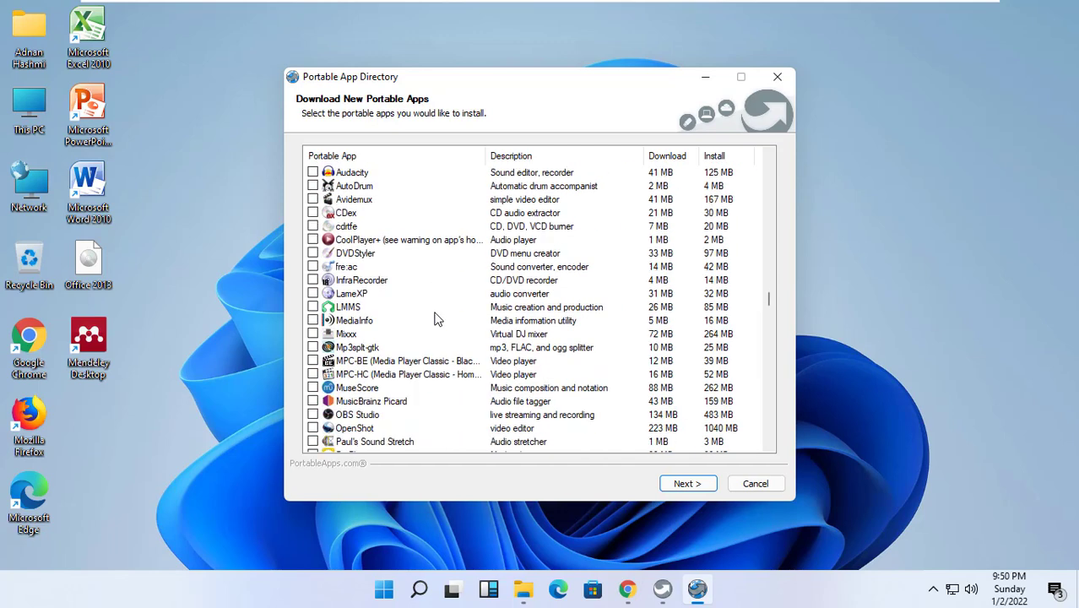
{"action": "scroll", "coordinate": [437, 318], "scroll_direction": "down", "scroll_amount": 1}
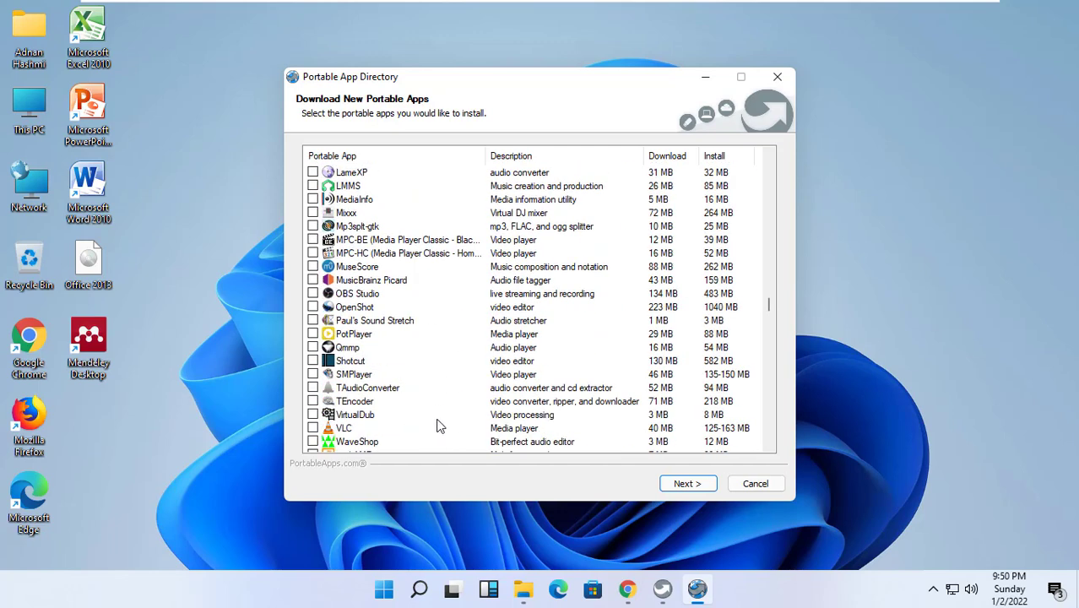
{"action": "scroll", "coordinate": [440, 424], "scroll_direction": "down", "scroll_amount": 1}
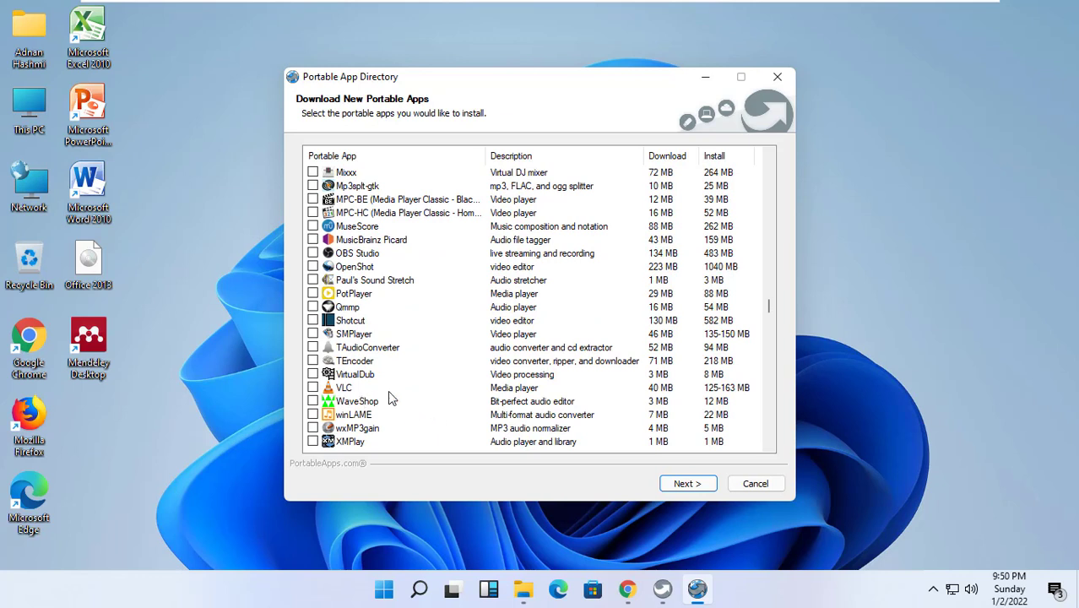
{"action": "left_click", "coordinate": [691, 485]}
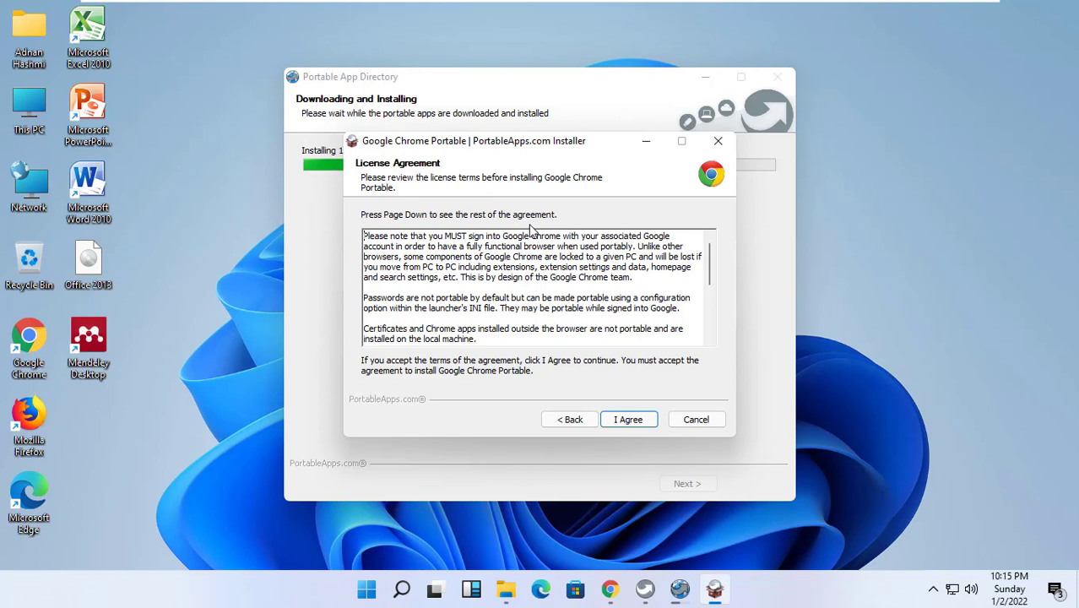
{"action": "left_click", "coordinate": [617, 423]}
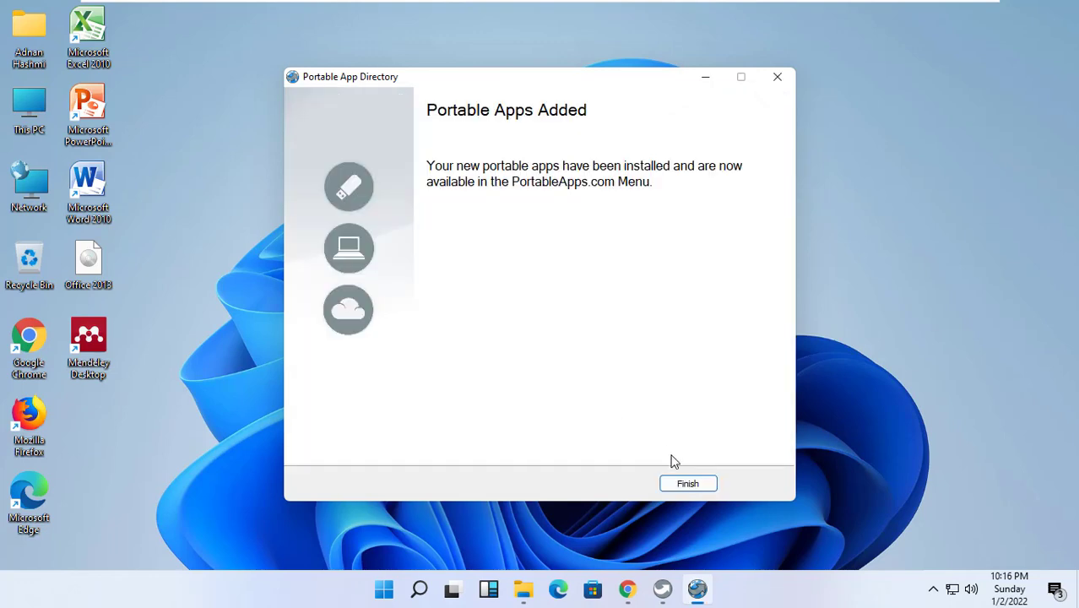
{"action": "left_click", "coordinate": [684, 483]}
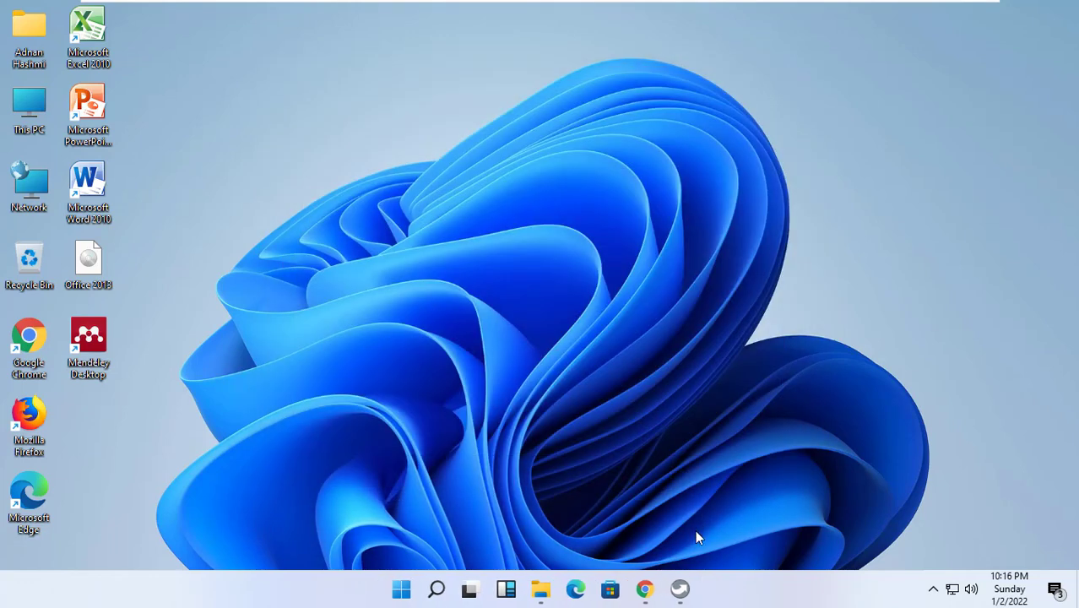
- Review the apps in the Development and Internet categories of the PortableApps.com menu, and exit the platform
{"action": "left_click", "coordinate": [681, 589]}
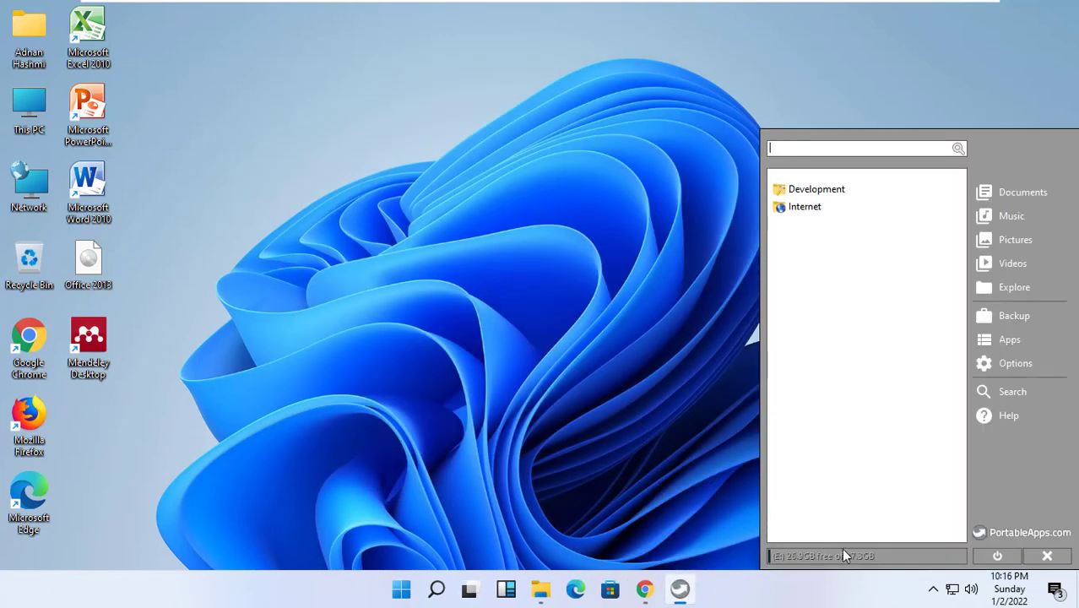
{"action": "left_click", "coordinate": [826, 197]}
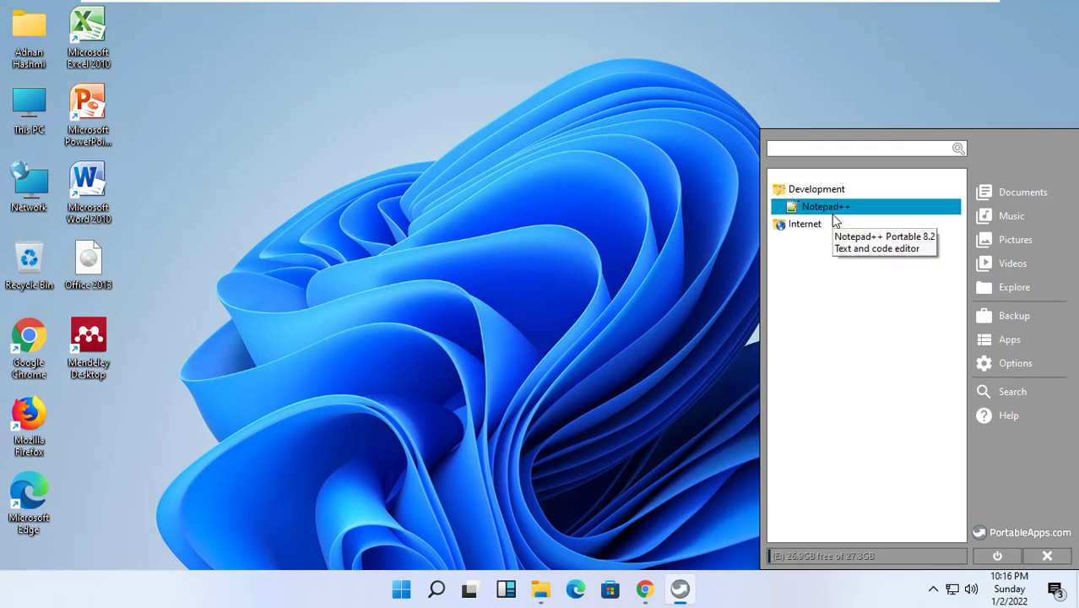
{"action": "left_click", "coordinate": [827, 225]}
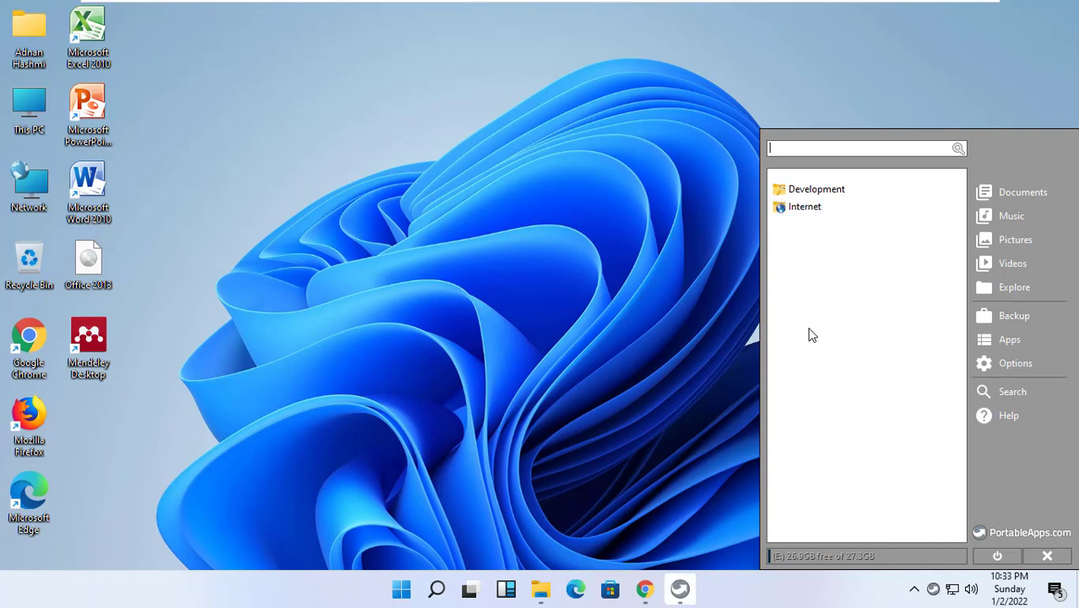
{"action": "left_click", "coordinate": [1049, 558]}
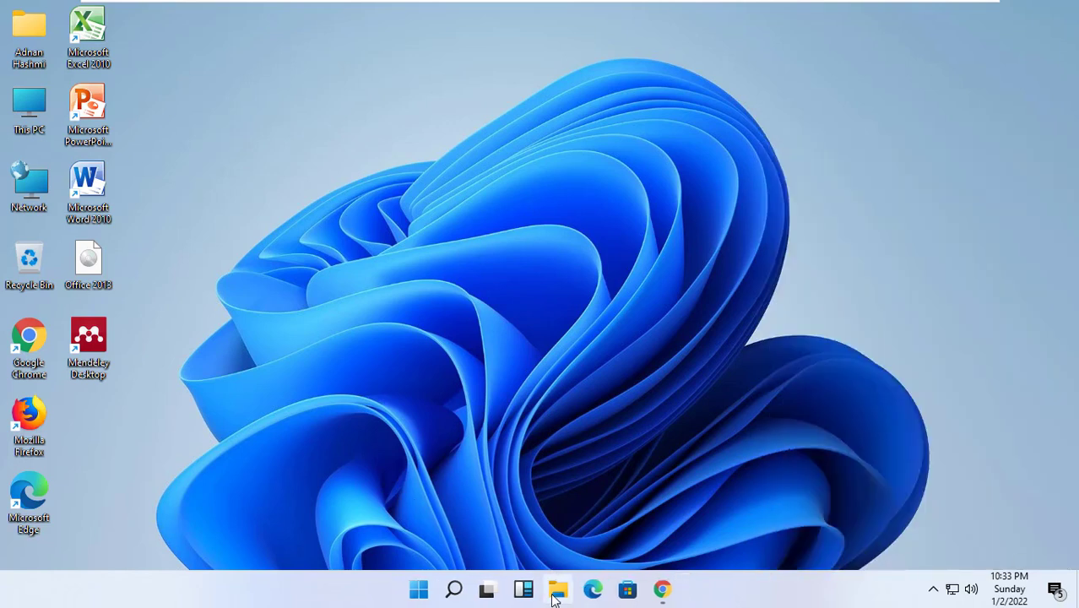
- Open the PortableApps folder on New Volume (E:) in a maximized File Explorer window
{"action": "mouse_move", "coordinate": [557, 595]}
{"action": "key", "text": "super+e"}
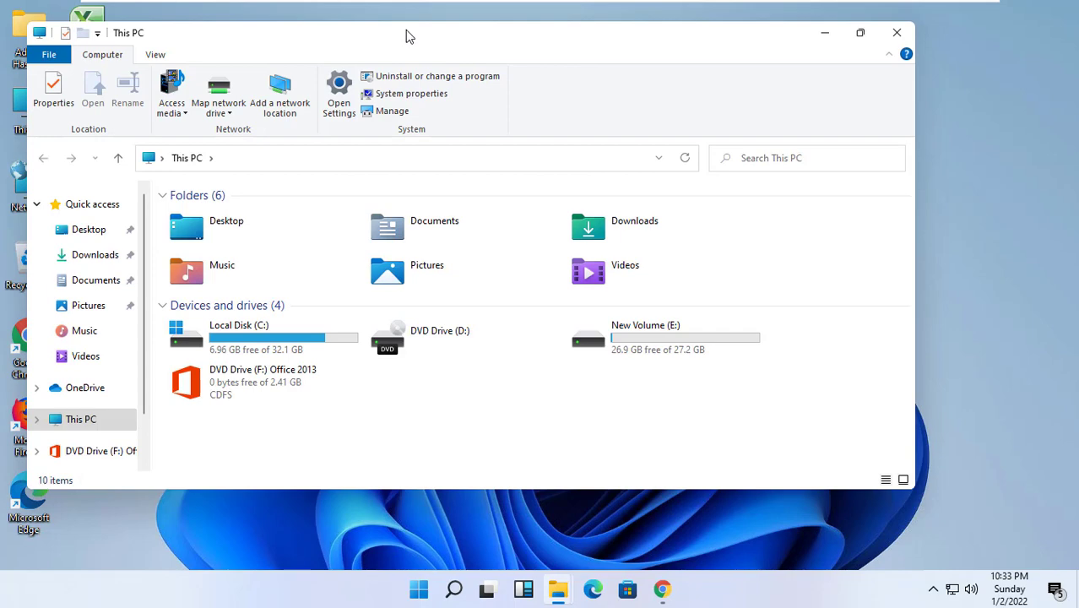
{"action": "double_click", "coordinate": [405, 35]}
{"action": "left_click", "coordinate": [96, 465]}
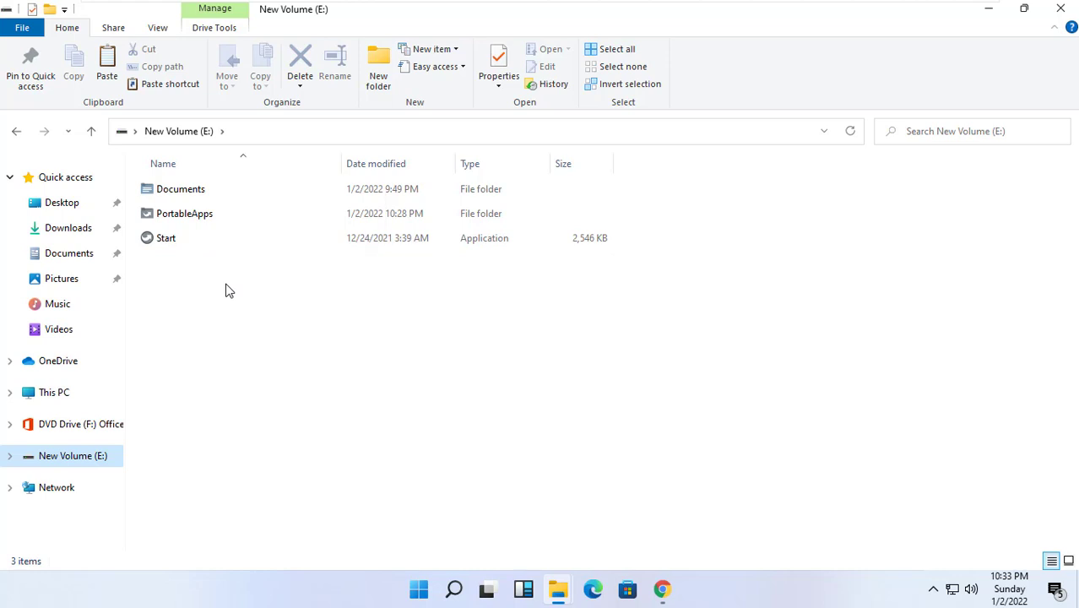
{"action": "double_click", "coordinate": [252, 217]}
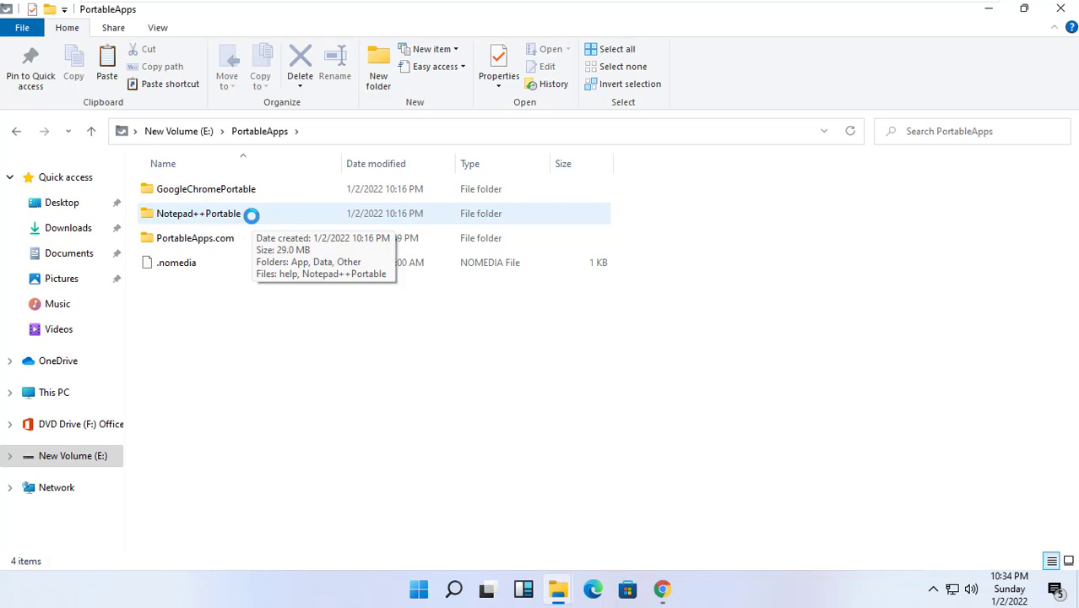
- Create a new folder named VLC inside the PortableApps folder
{"action": "right_click", "coordinate": [260, 361]}
{"action": "mouse_move", "coordinate": [309, 330]}
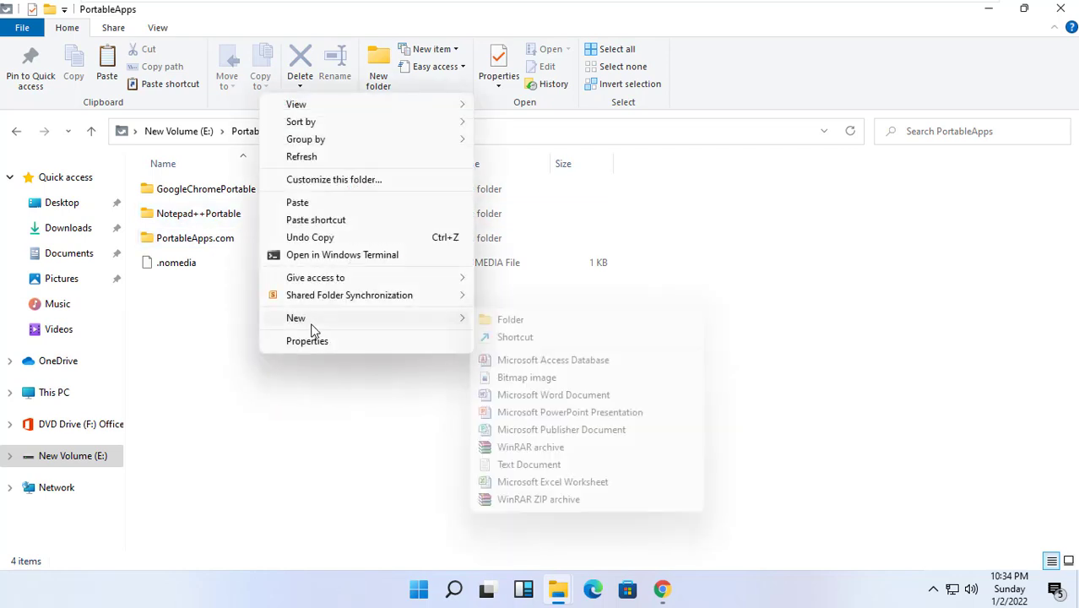
{"action": "left_click", "coordinate": [527, 318]}
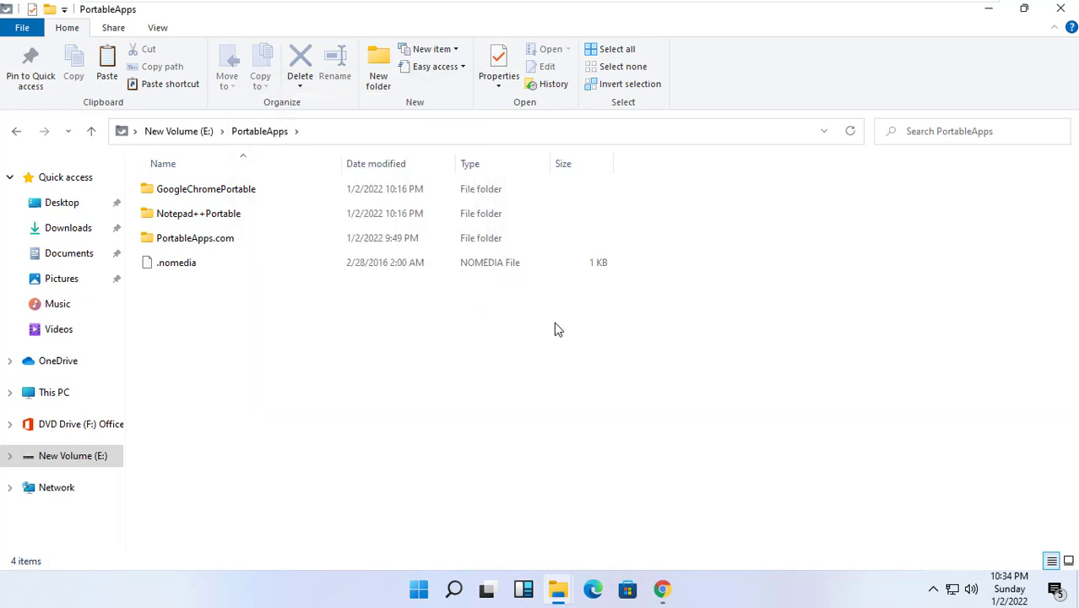
{"action": "type", "text": "V"}
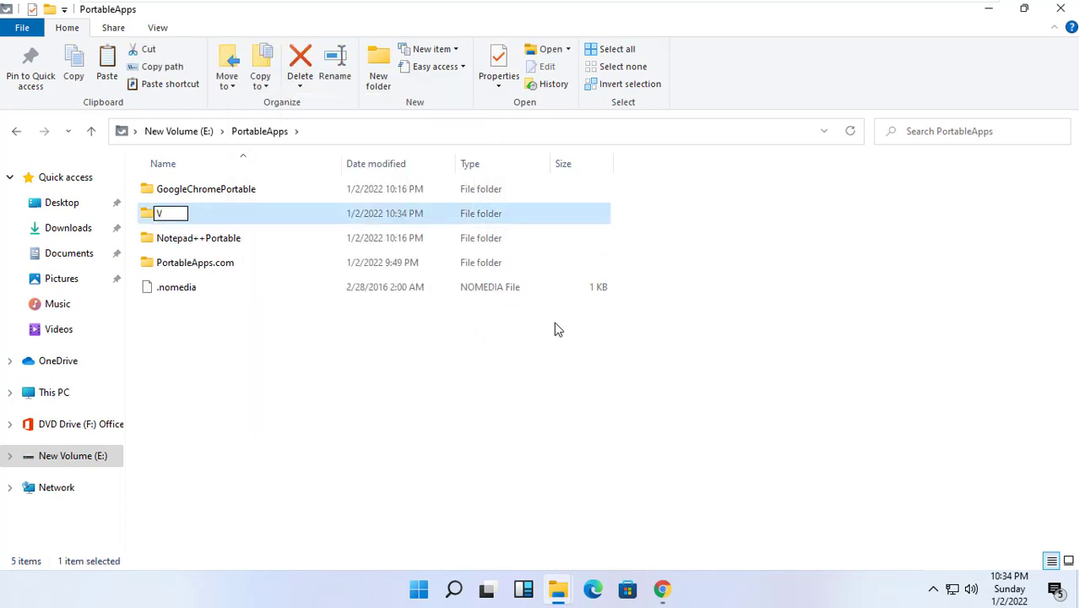
{"action": "type", "text": "LC"}
{"action": "key", "text": "Return"}
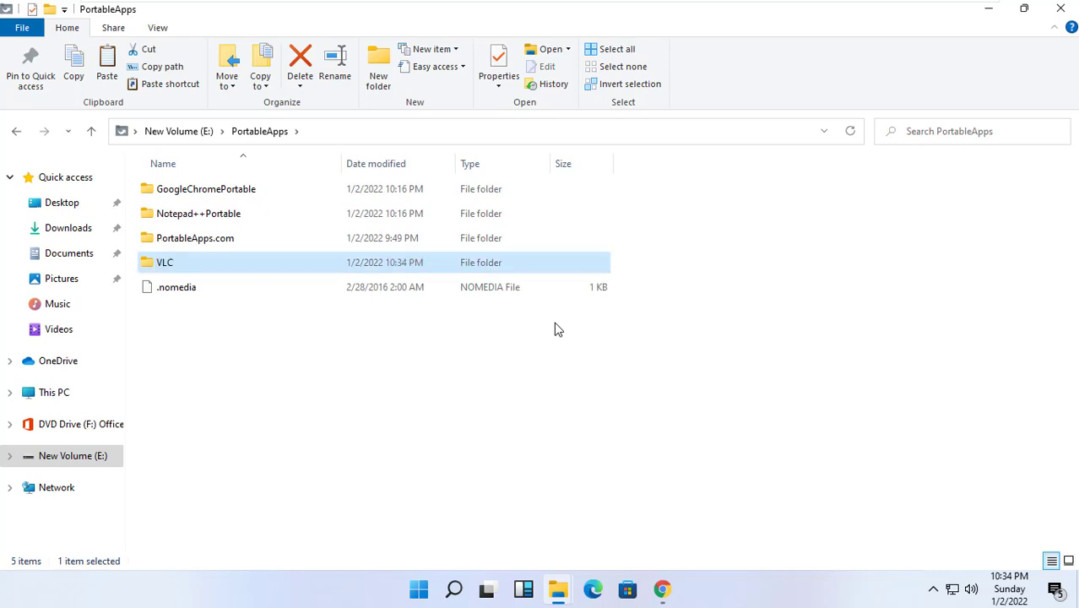
- Paste the copied vlc-3.0.16-win32 application into the VLC folder and close File Explorer
{"action": "double_click", "coordinate": [288, 265]}
{"action": "right_click", "coordinate": [288, 230]}
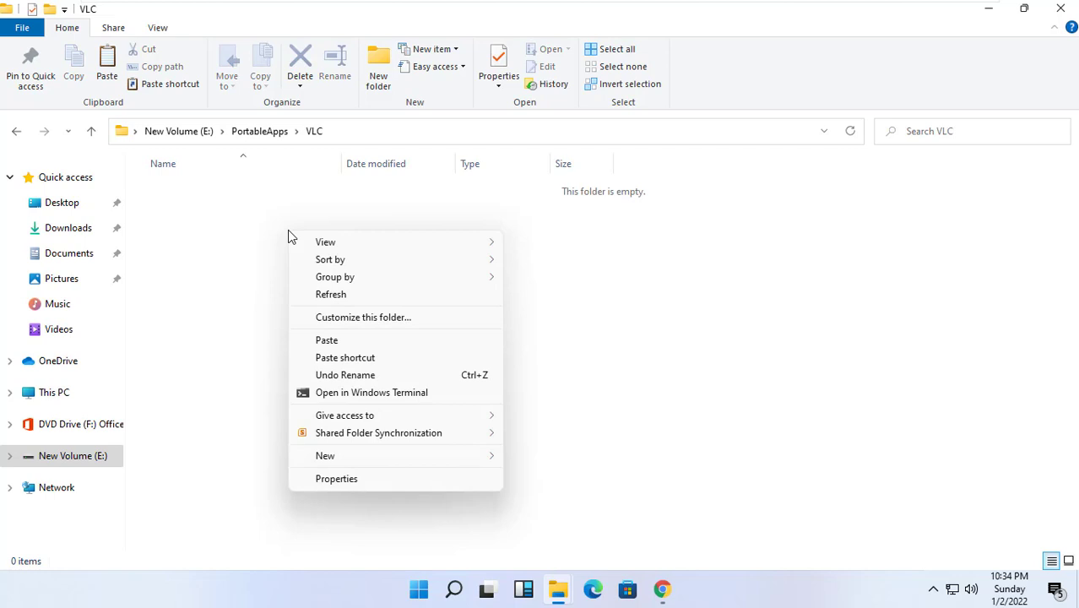
{"action": "left_click", "coordinate": [328, 341]}
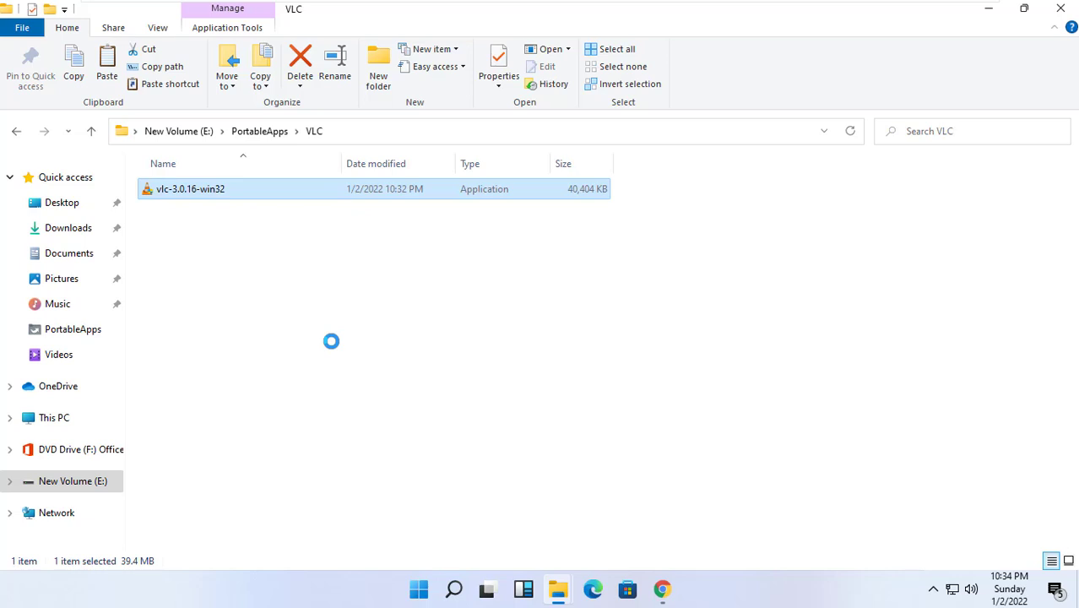
{"action": "left_click", "coordinate": [1051, 11]}
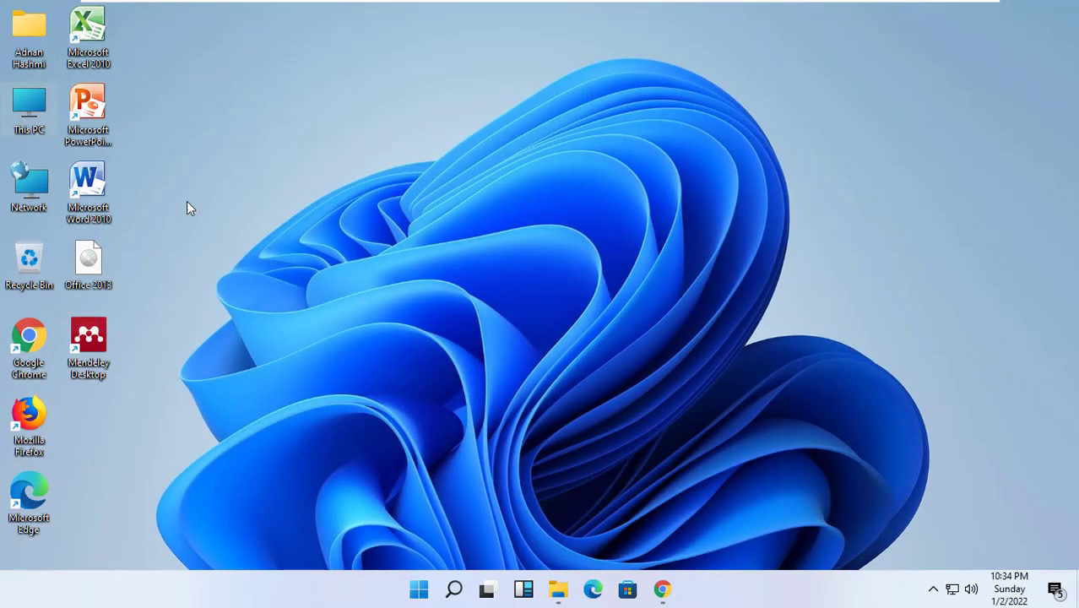
- Open New Volume (E:) in File Explorer and run the Start application to launch the PortableApps.com menu
{"action": "key", "text": "super+e"}
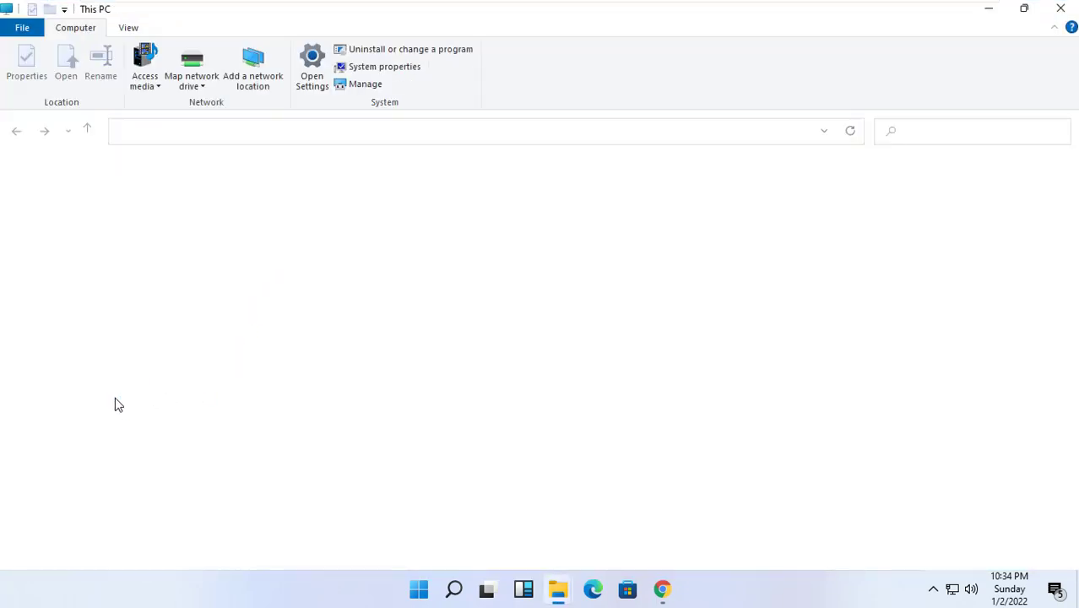
{"action": "left_click", "coordinate": [89, 484]}
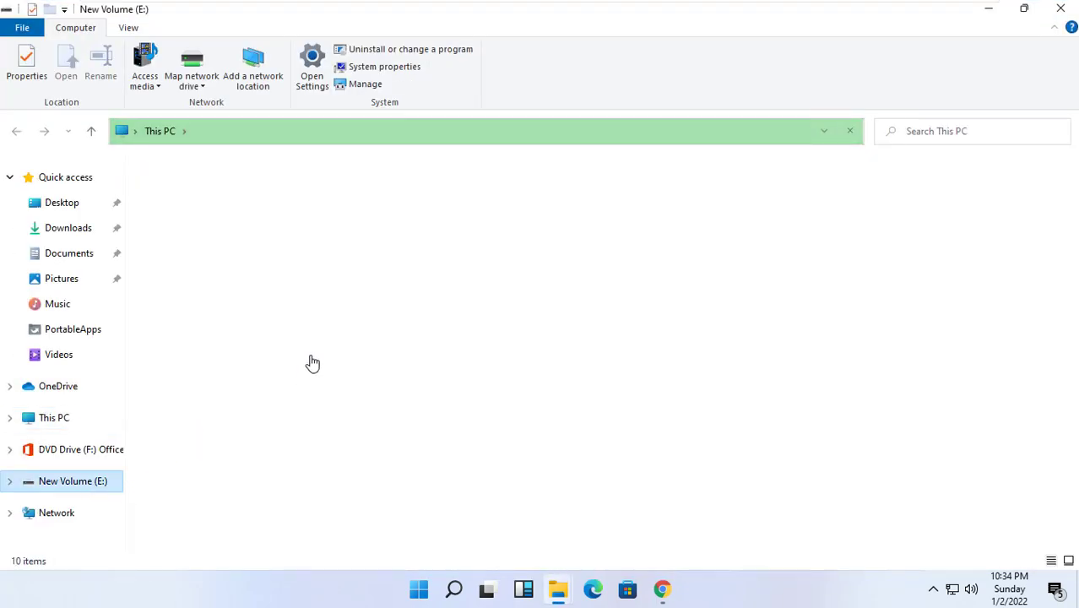
{"action": "left_click", "coordinate": [210, 237]}
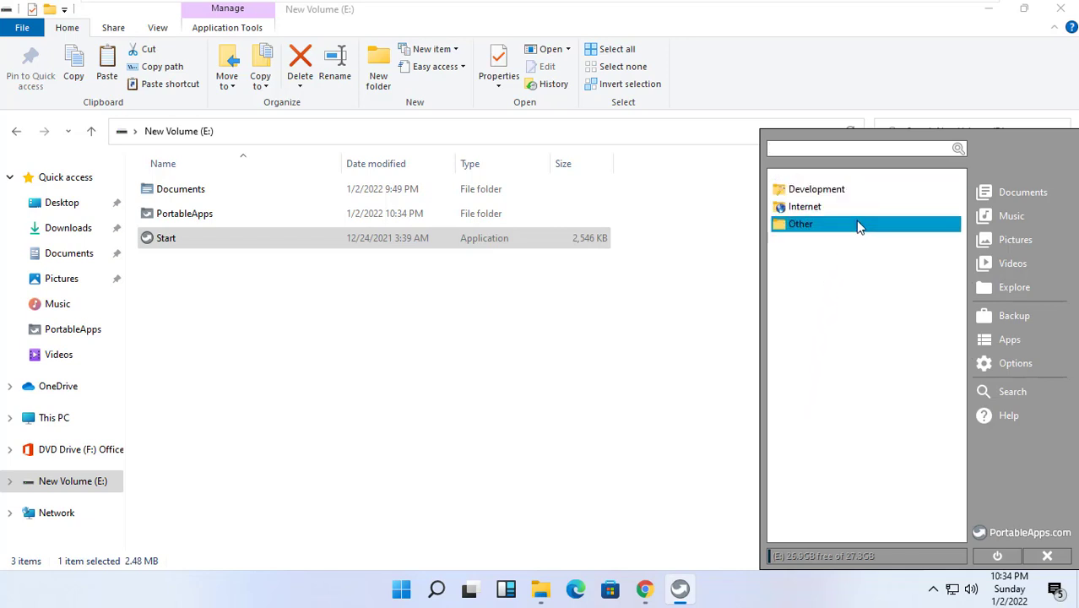
- Launch vlc-3.0.16-win32 from the Other category, minimize File Explorer, and move the Installer Language dialog higher on the desktop
{"action": "left_click", "coordinate": [858, 228]}
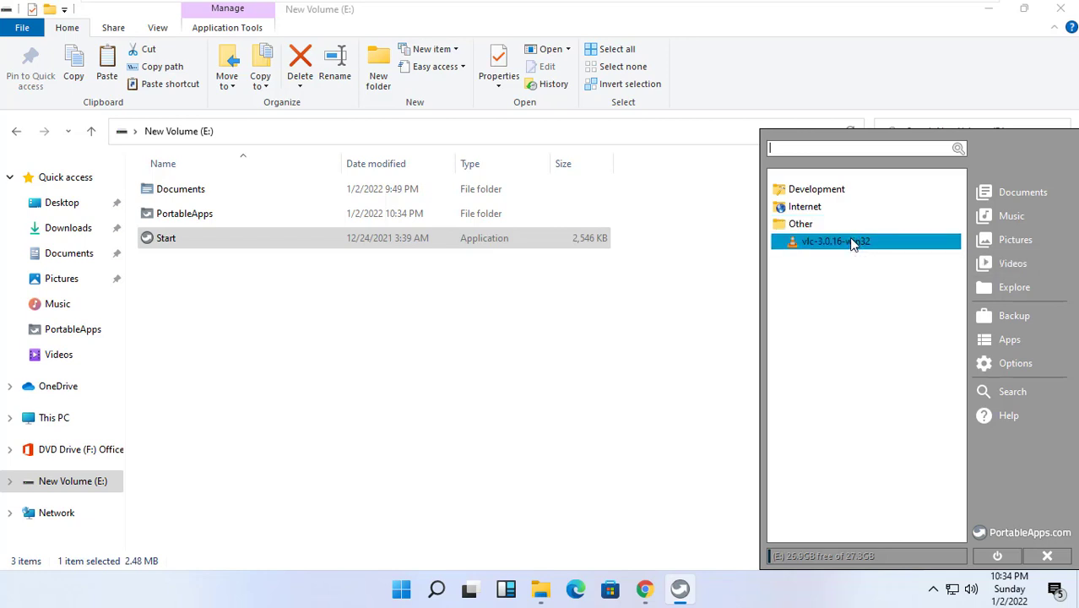
{"action": "left_click", "coordinate": [855, 244]}
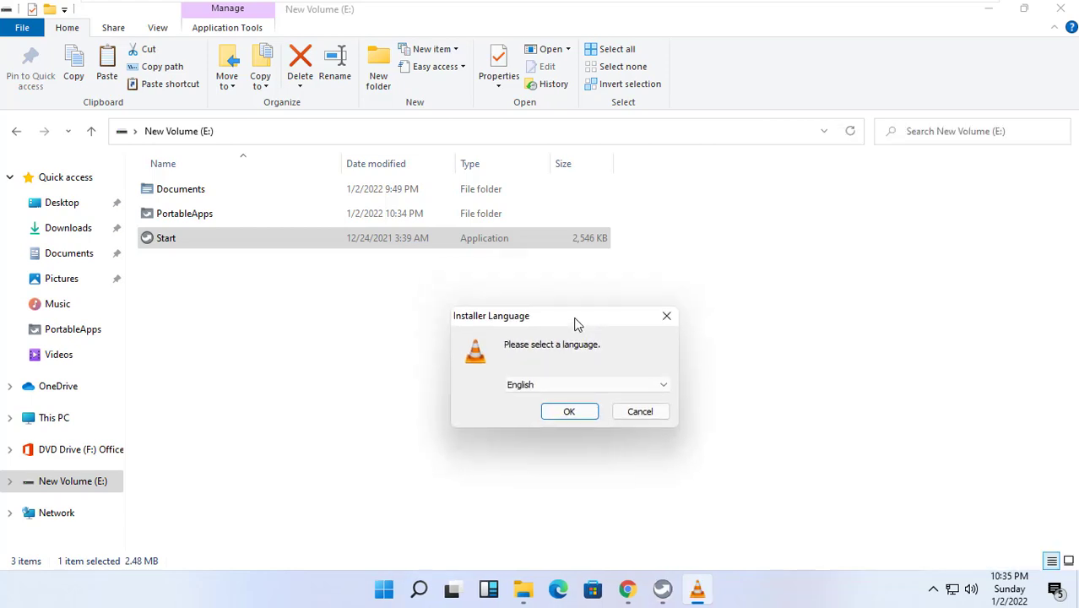
{"action": "left_click", "coordinate": [985, 9]}
{"action": "left_click_drag", "start_coordinate": [597, 395], "coordinate": [571, 203]}
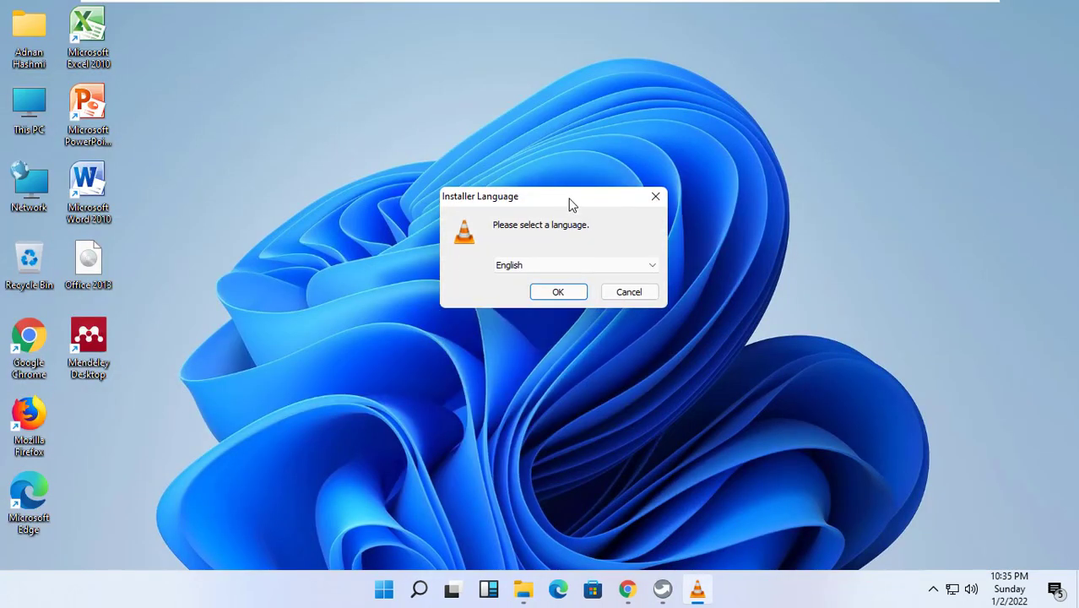
- Choose English as the installer language, accept the VLC licence agreement, and keep the default components
{"action": "left_click", "coordinate": [560, 295]}
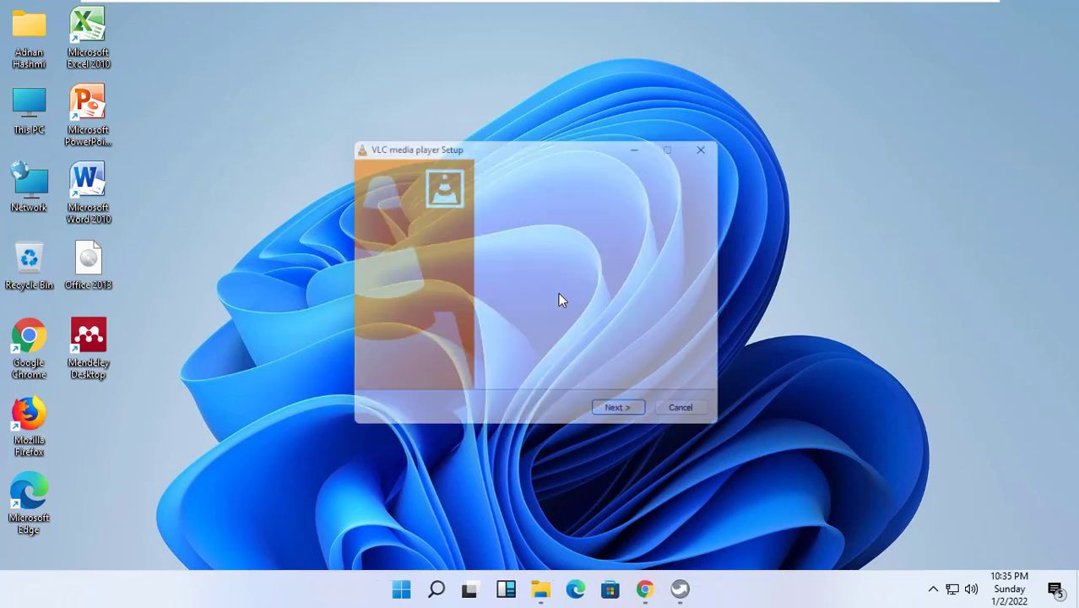
{"action": "left_click", "coordinate": [626, 426]}
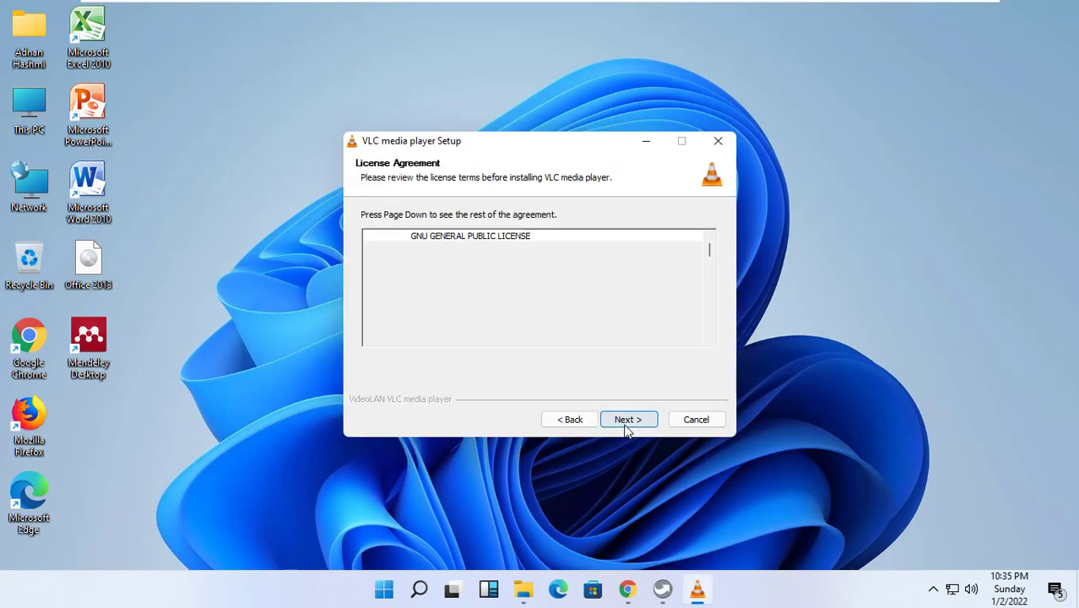
{"action": "left_click", "coordinate": [626, 425]}
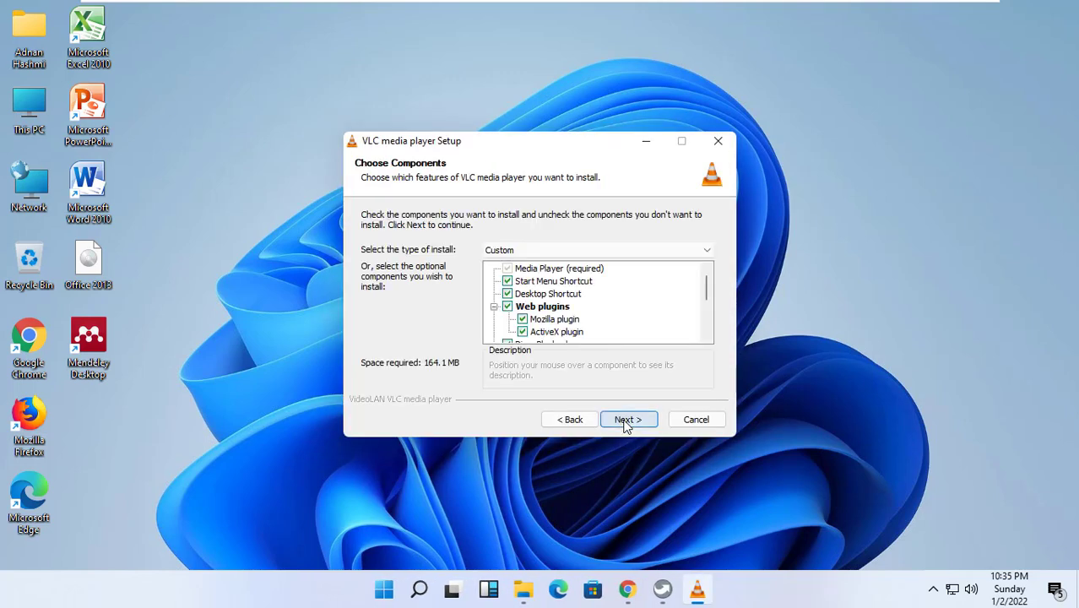
{"action": "left_click", "coordinate": [626, 424]}
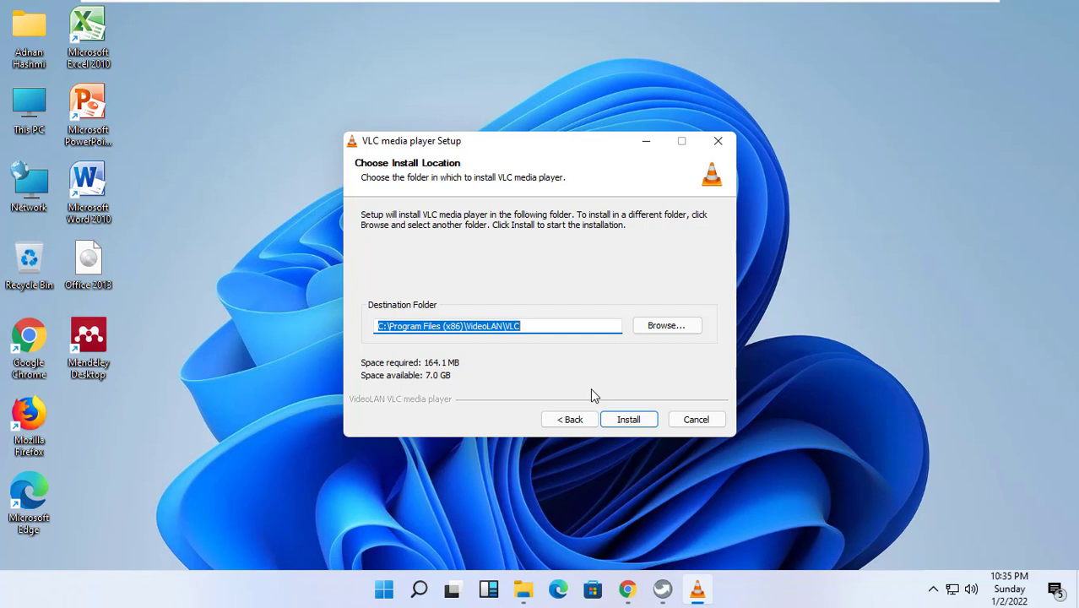
- Install VLC media player into the VLC folder inside PortableApps on New Volume (E:)
{"action": "left_click", "coordinate": [666, 326]}
{"action": "left_click", "coordinate": [497, 348]}
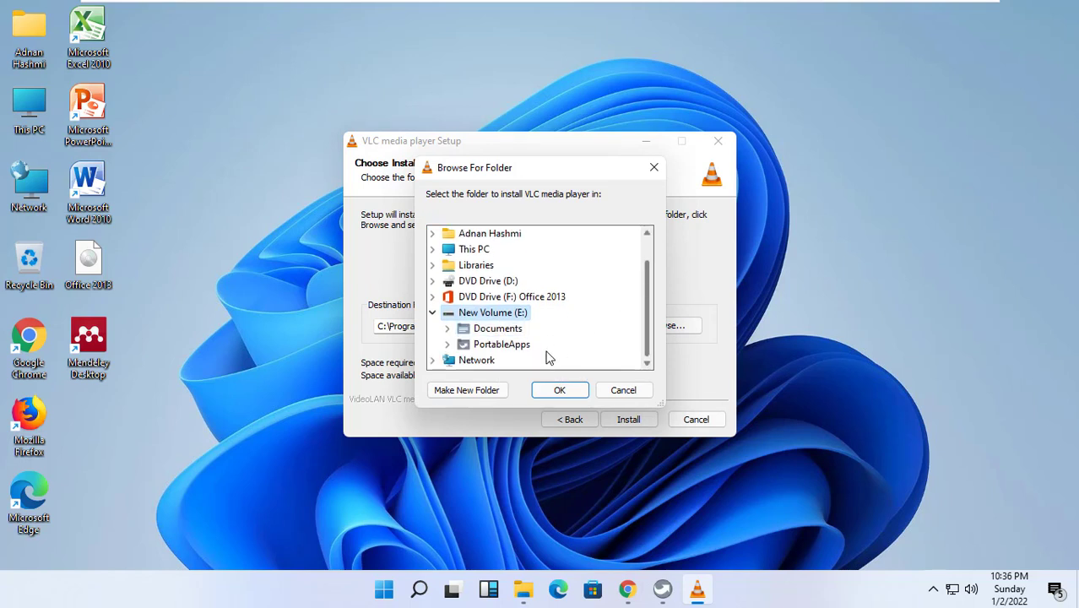
{"action": "left_click", "coordinate": [519, 346]}
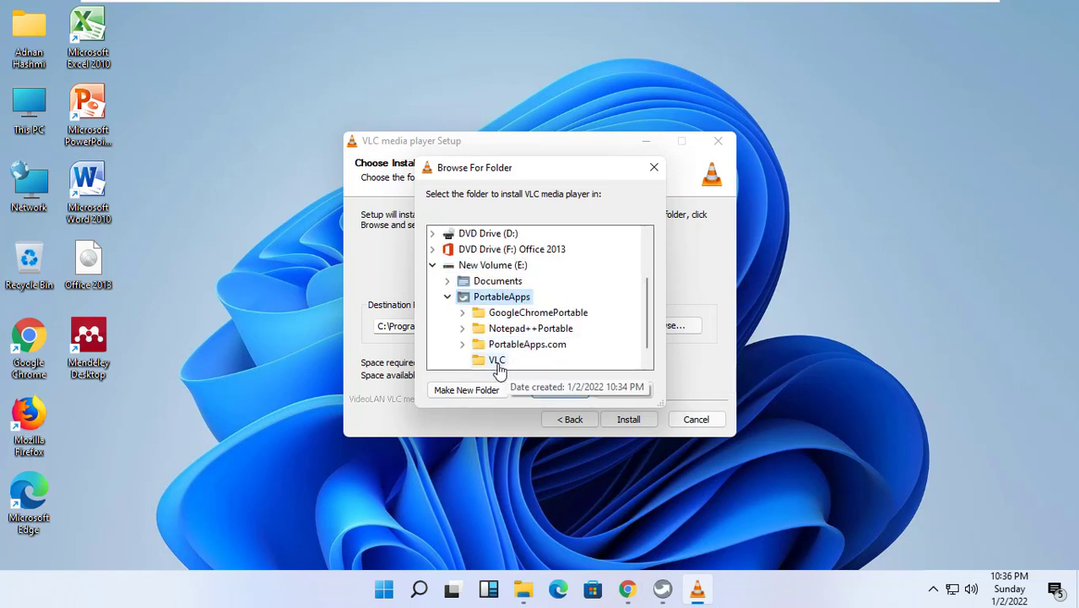
{"action": "left_click", "coordinate": [499, 363]}
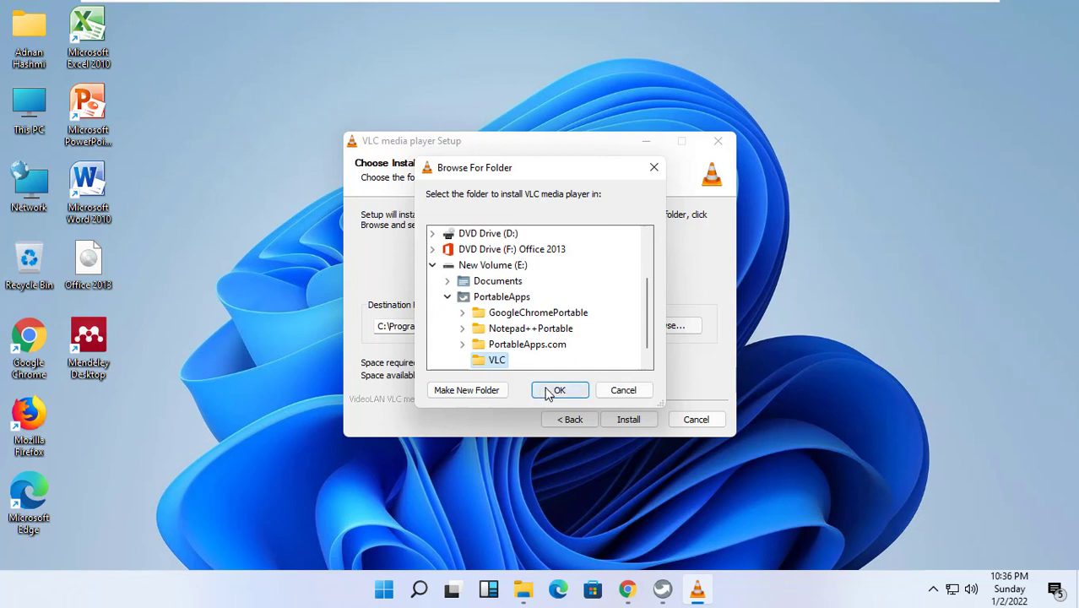
{"action": "left_click", "coordinate": [551, 391]}
{"action": "left_click", "coordinate": [642, 419]}
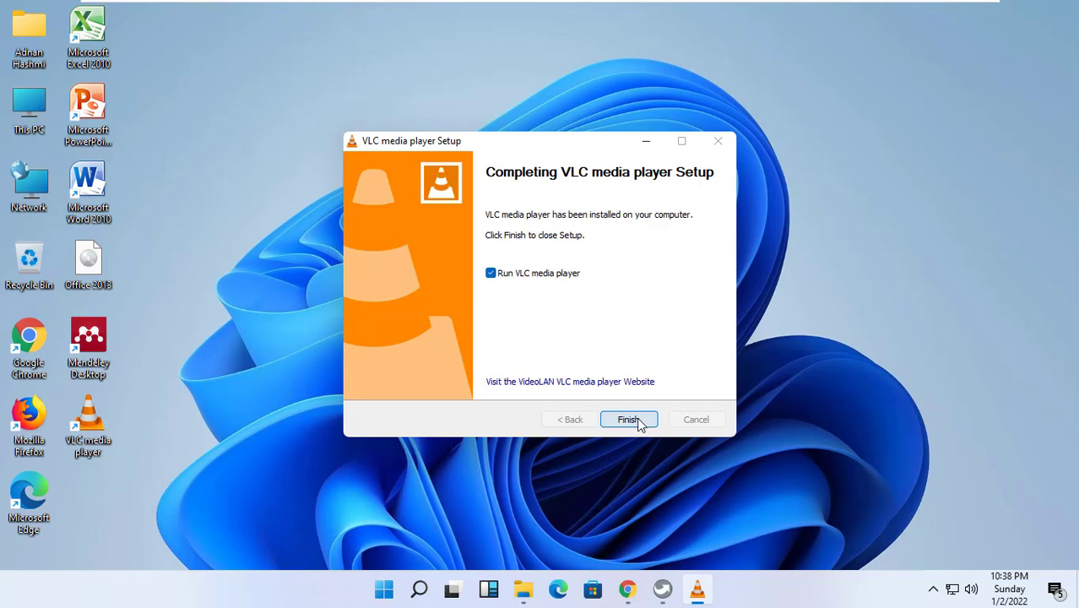
- Finish the VLC setup with Run VLC media player enabled, and close the privacy policy dialog and the player
{"action": "left_click", "coordinate": [629, 420]}
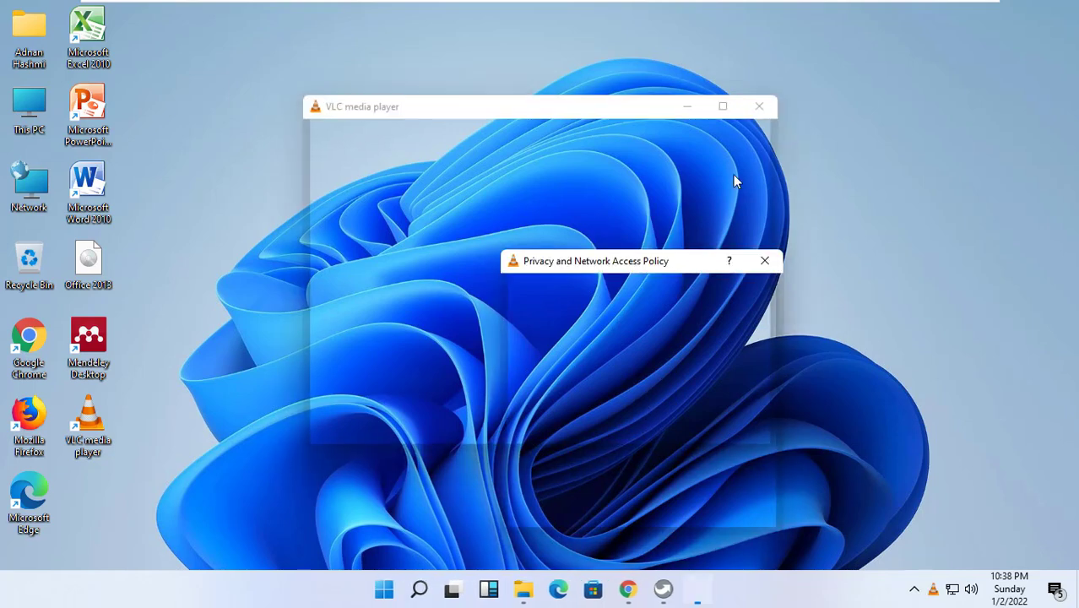
{"action": "left_click", "coordinate": [765, 260]}
{"action": "left_click", "coordinate": [760, 107]}
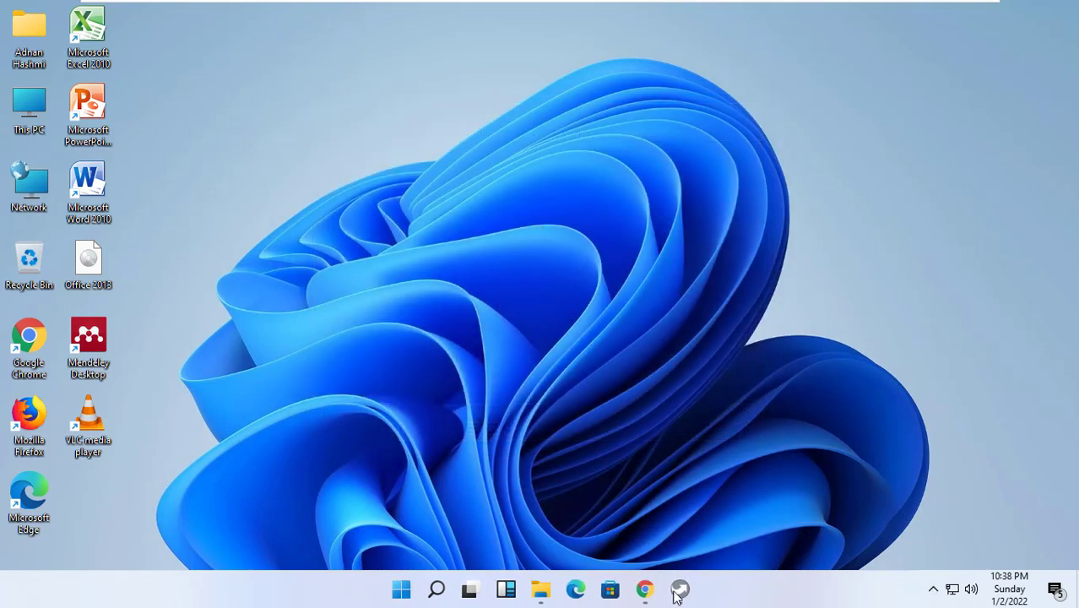
- Look at the PortableApps.com menu, dismiss it, and close all windows of the PortableApps.com Platform
{"action": "mouse_move", "coordinate": [682, 589]}
{"action": "left_click", "coordinate": [675, 547]}
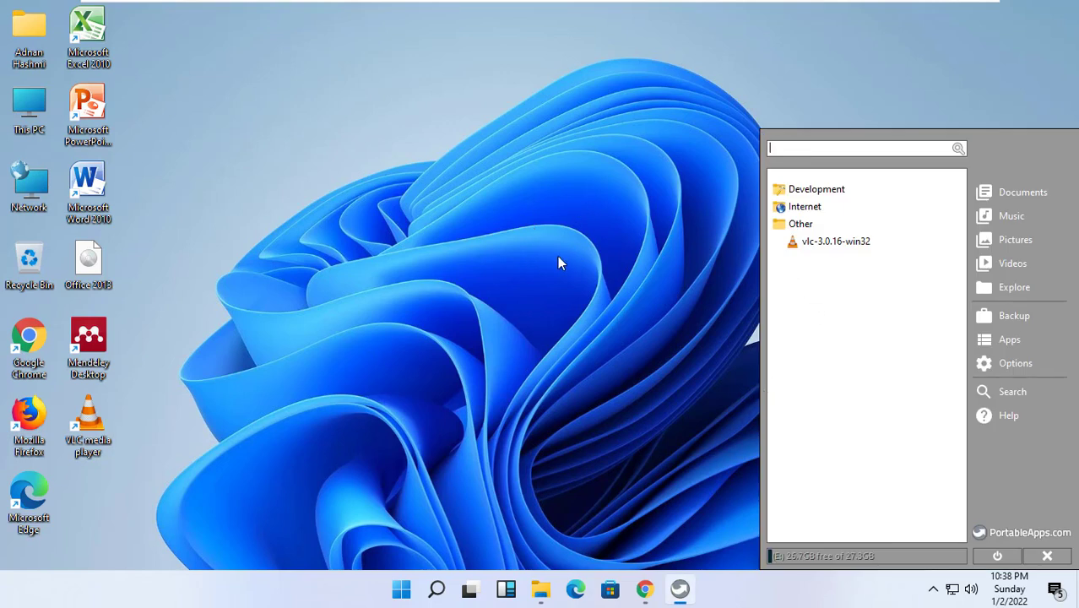
{"action": "left_click", "coordinate": [1047, 555]}
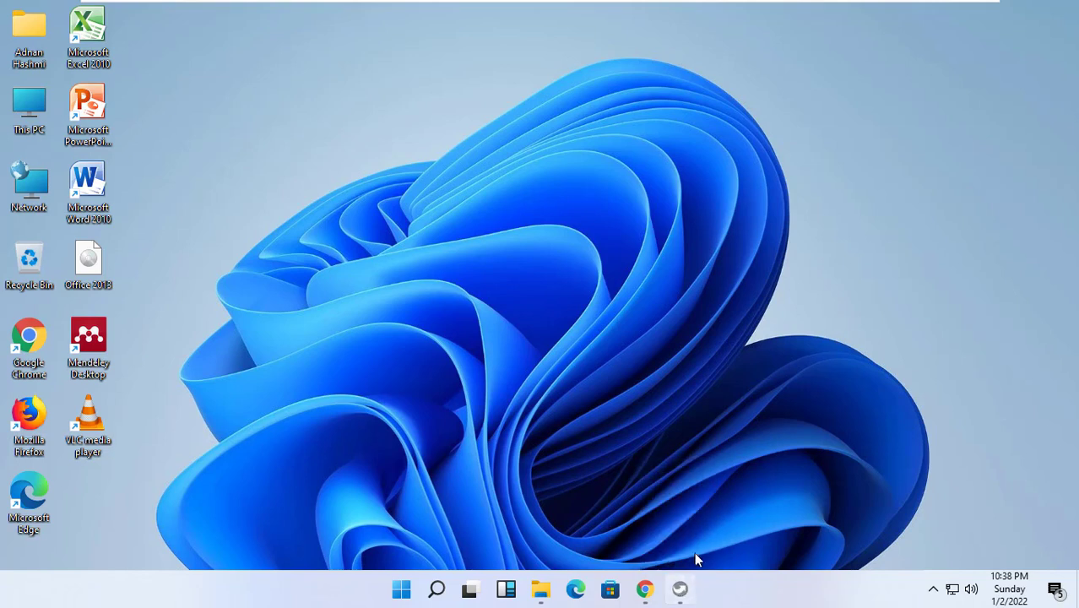
{"action": "left_click", "coordinate": [687, 579]}
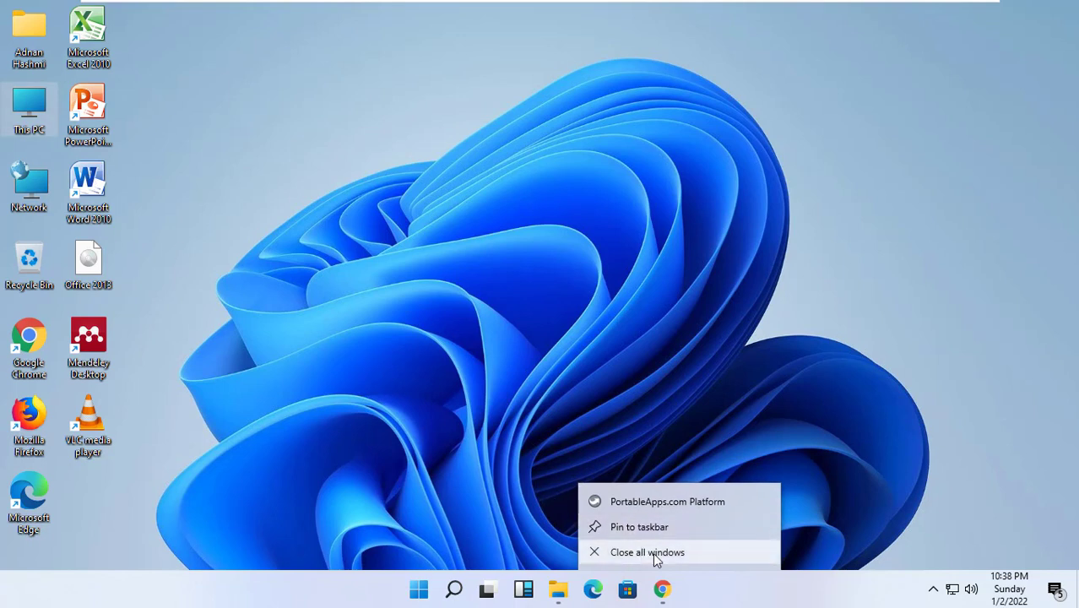
{"action": "left_click", "coordinate": [653, 553]}
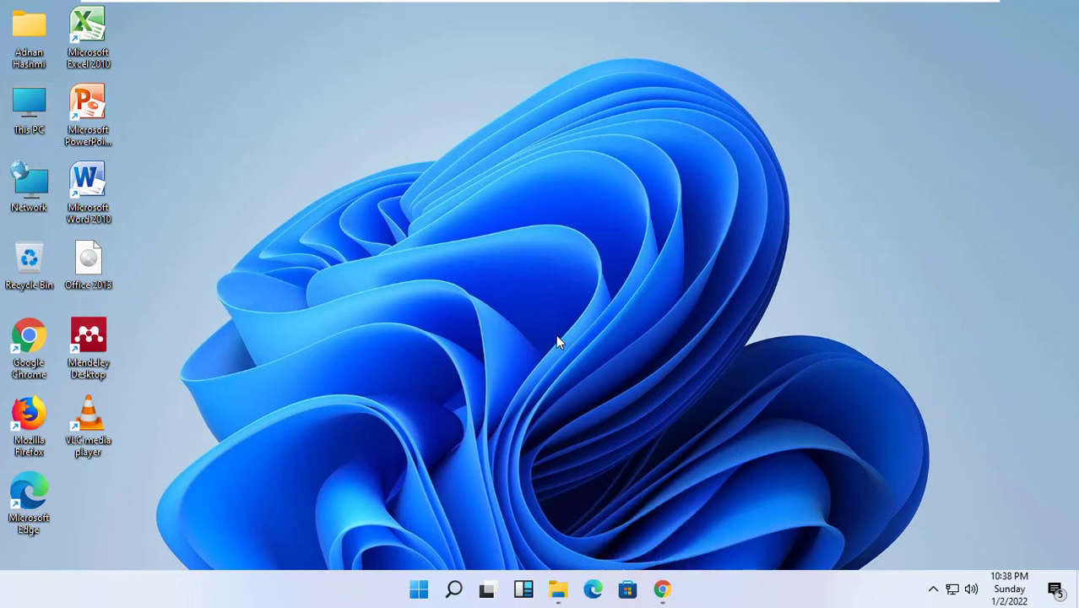
- Run the Start application from New Volume (E:) in File Explorer to relaunch the PortableApps.com menu, and expand its Internet category
{"action": "key", "text": "super+e"}
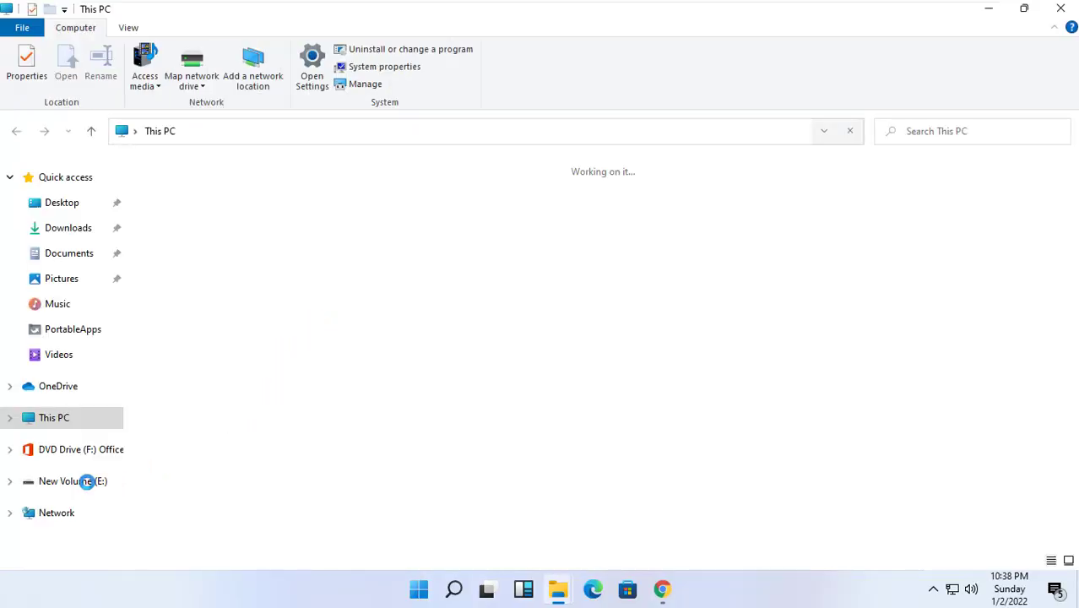
{"action": "left_click", "coordinate": [88, 483]}
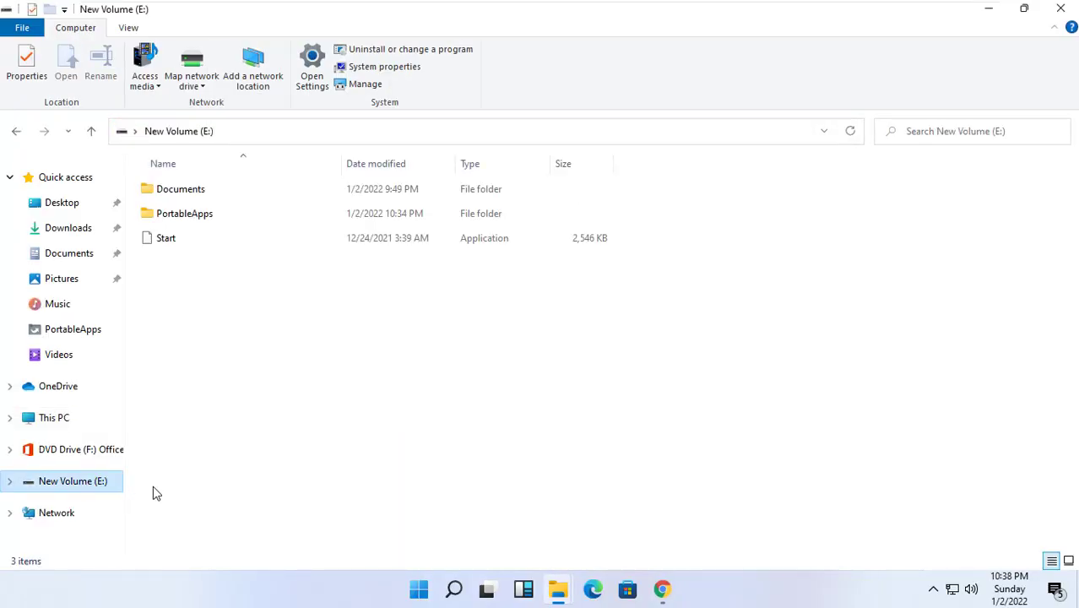
{"action": "double_click", "coordinate": [195, 246]}
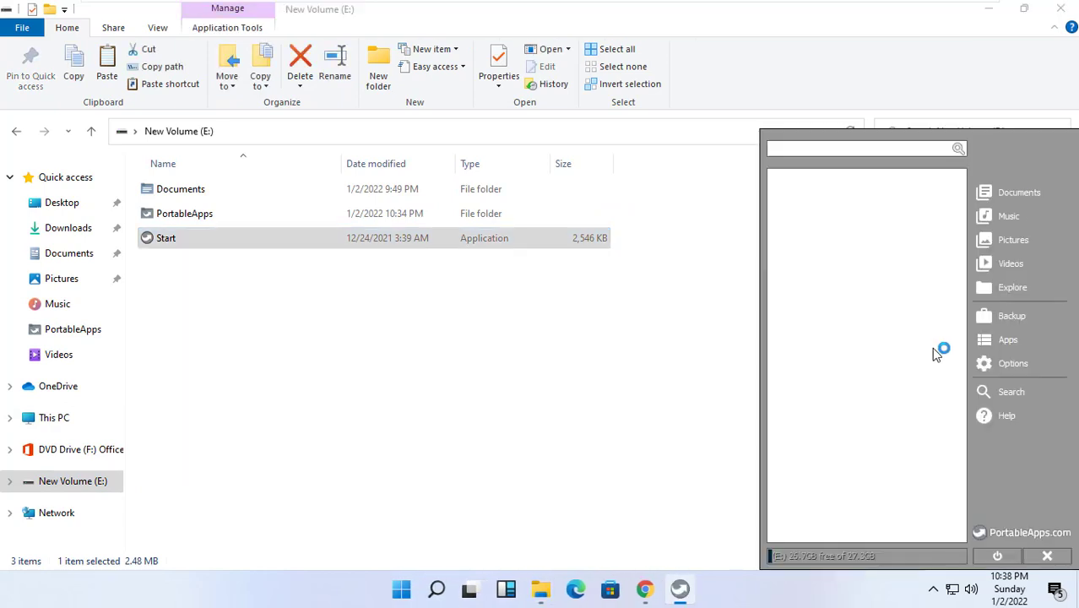
{"action": "left_click", "coordinate": [646, 347]}
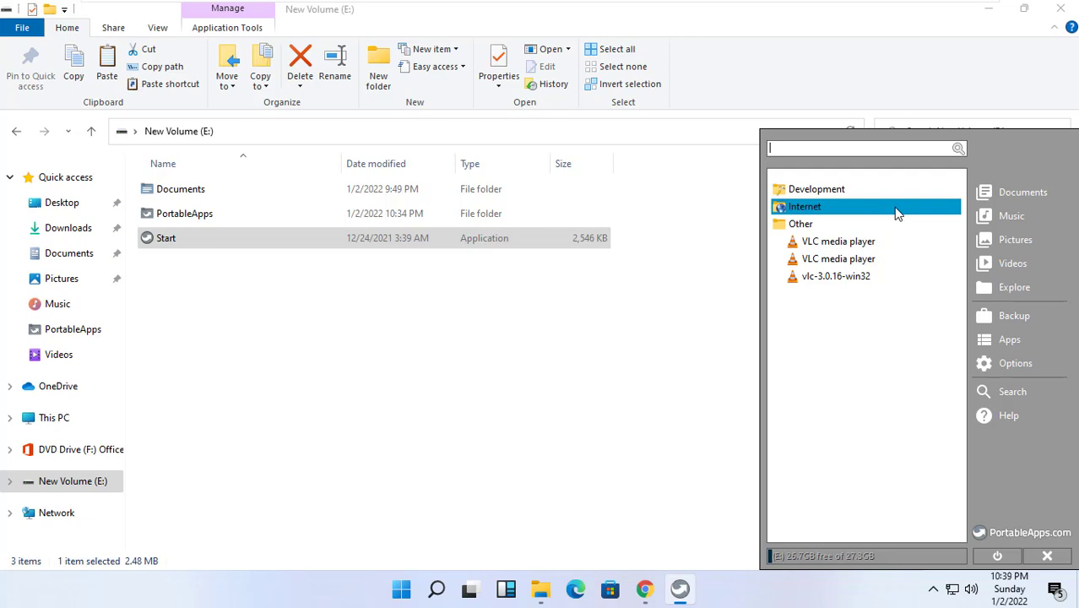
{"action": "left_click", "coordinate": [898, 211]}
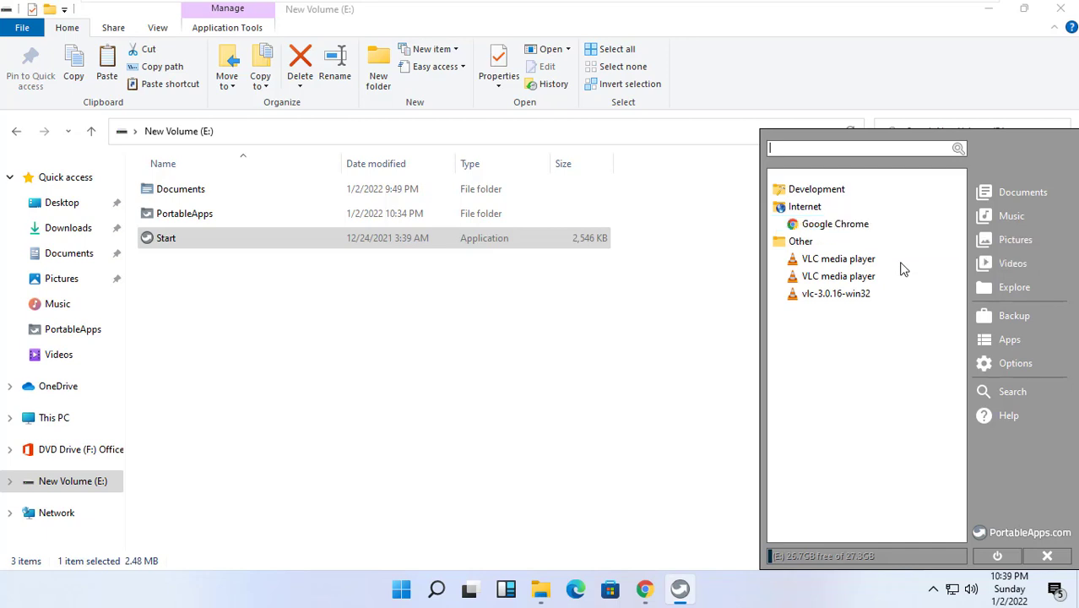